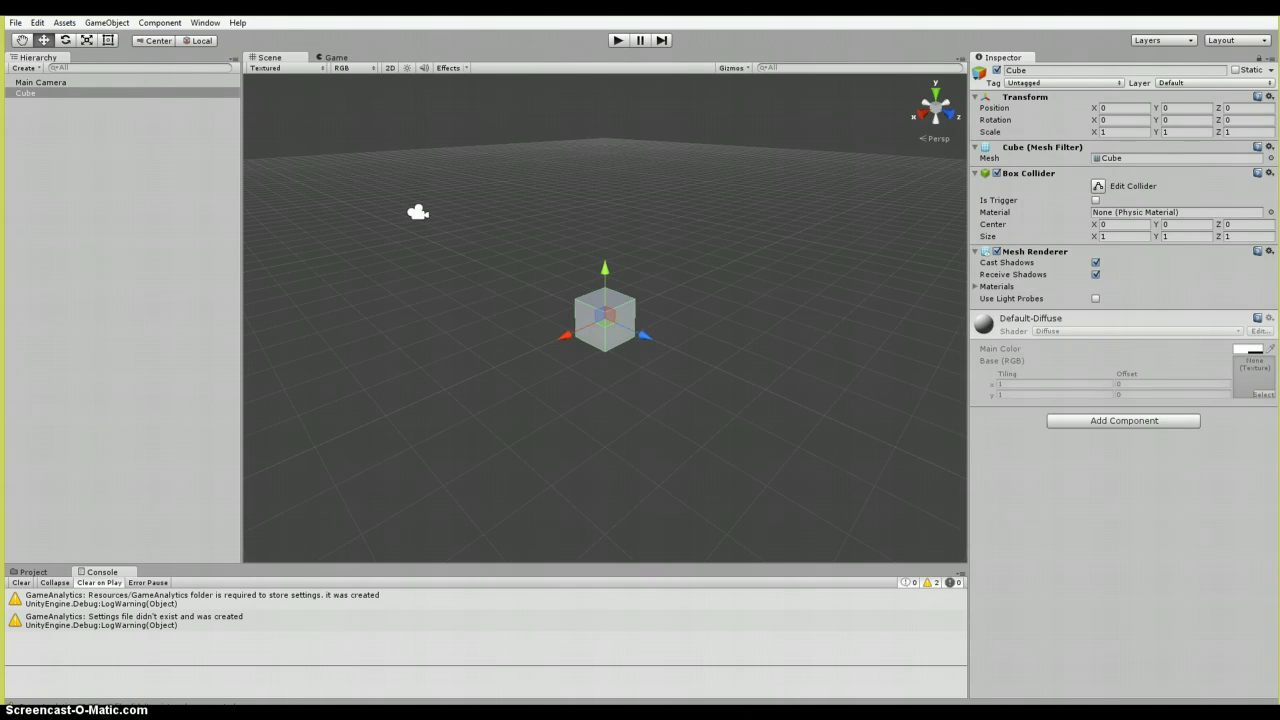
# Step: Bring up gameanalytics.com in Chrome beside Unity and go to its Log in page
pyautogui.hotkey('alt', 'Tab')
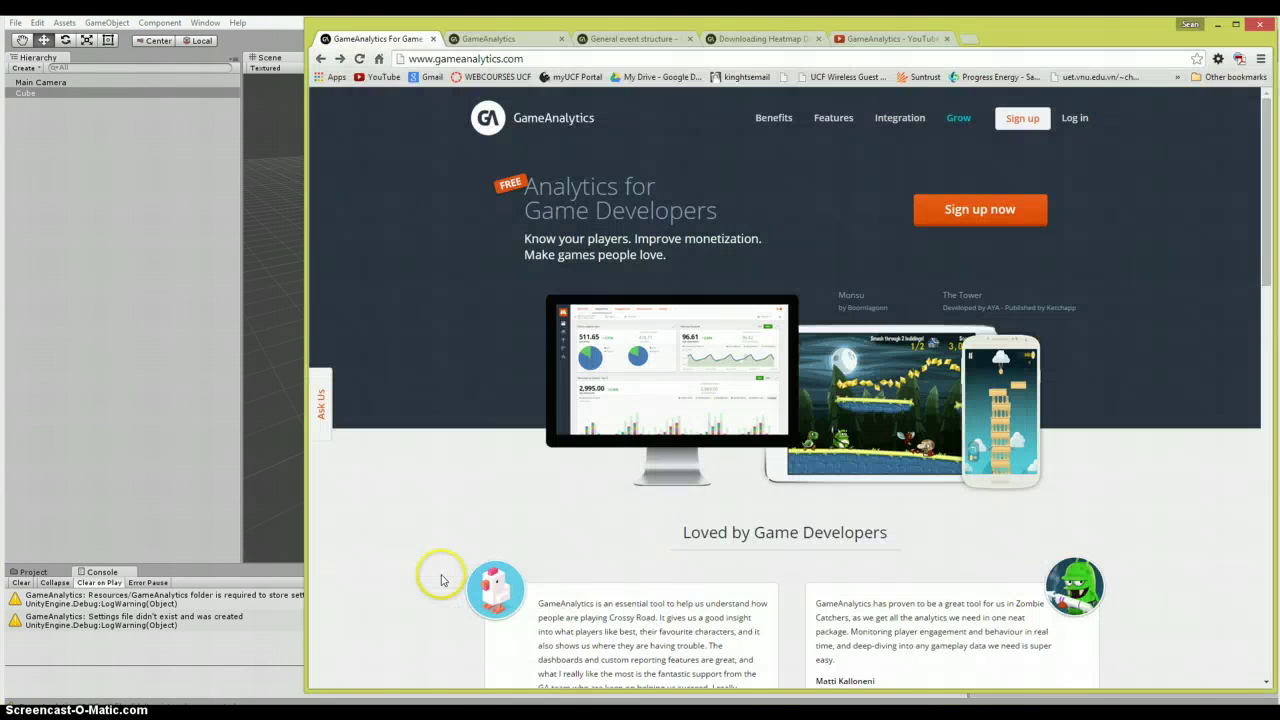
pyautogui.click(1084, 128)
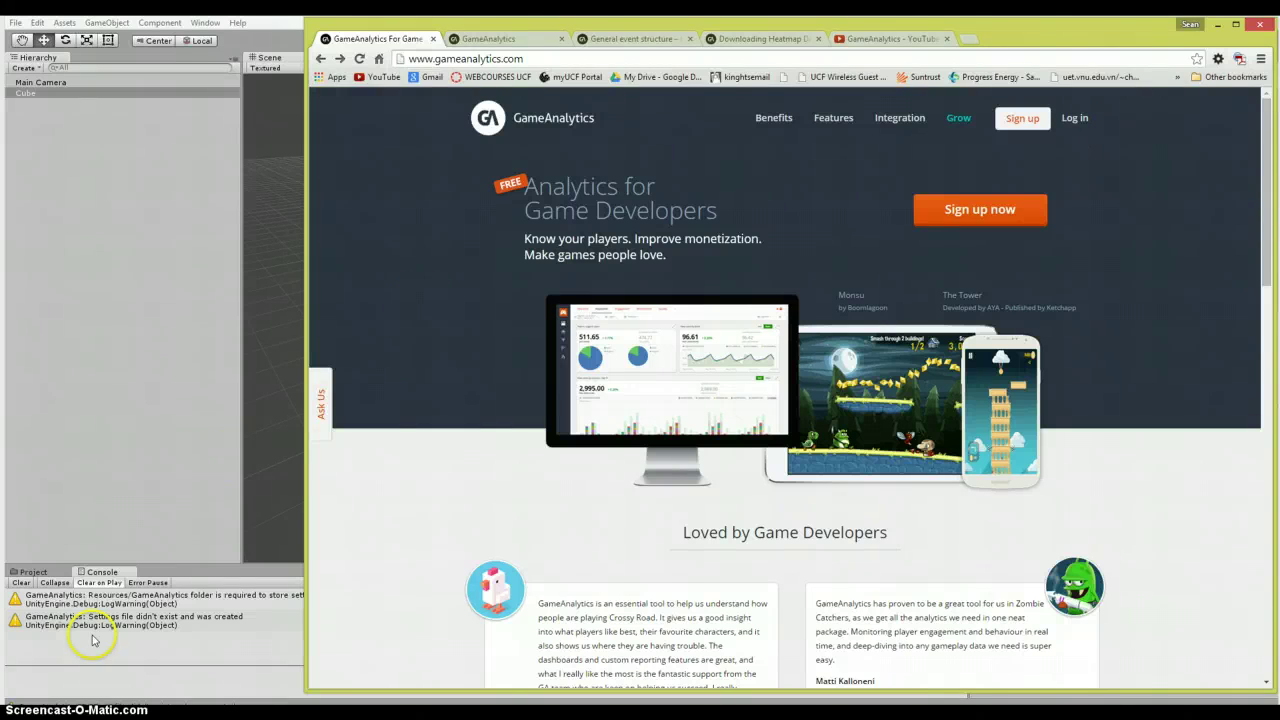
# Step: Create a new project with the GameAnalytics Unity Package ticked, choosing Don't Save for the untitled scene
pyautogui.click(436, 414)
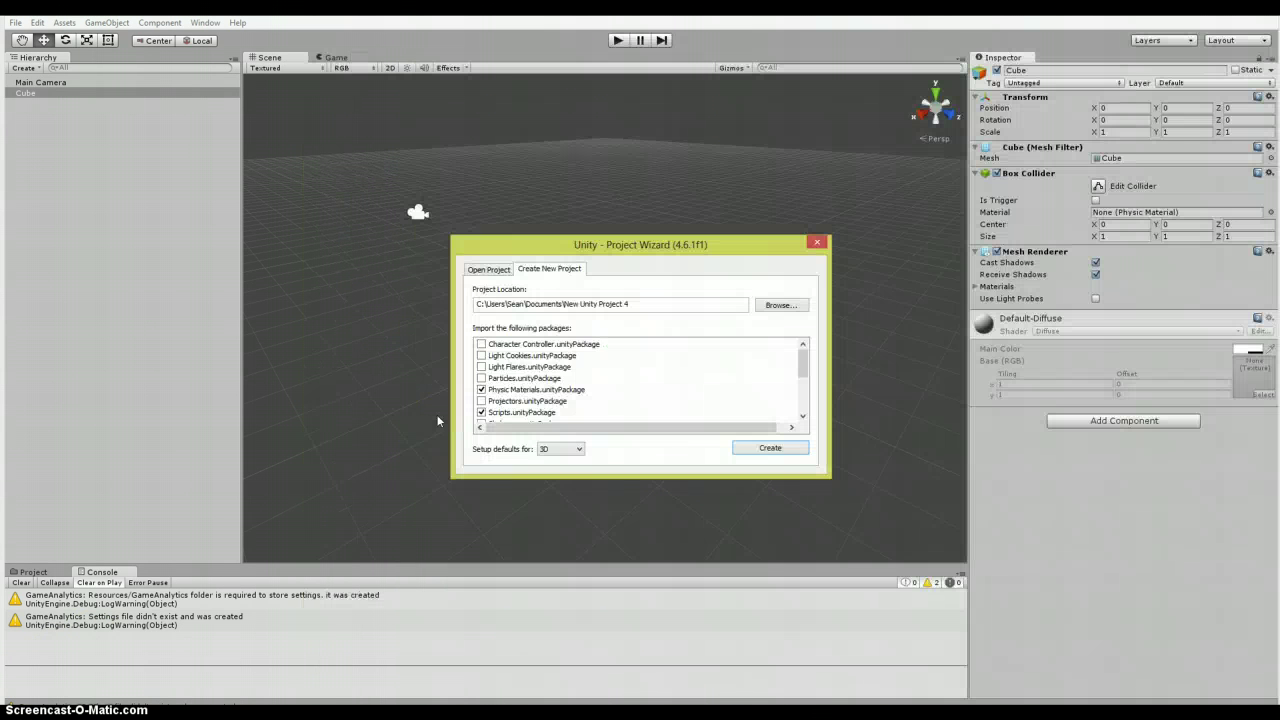
pyautogui.click(16, 24)
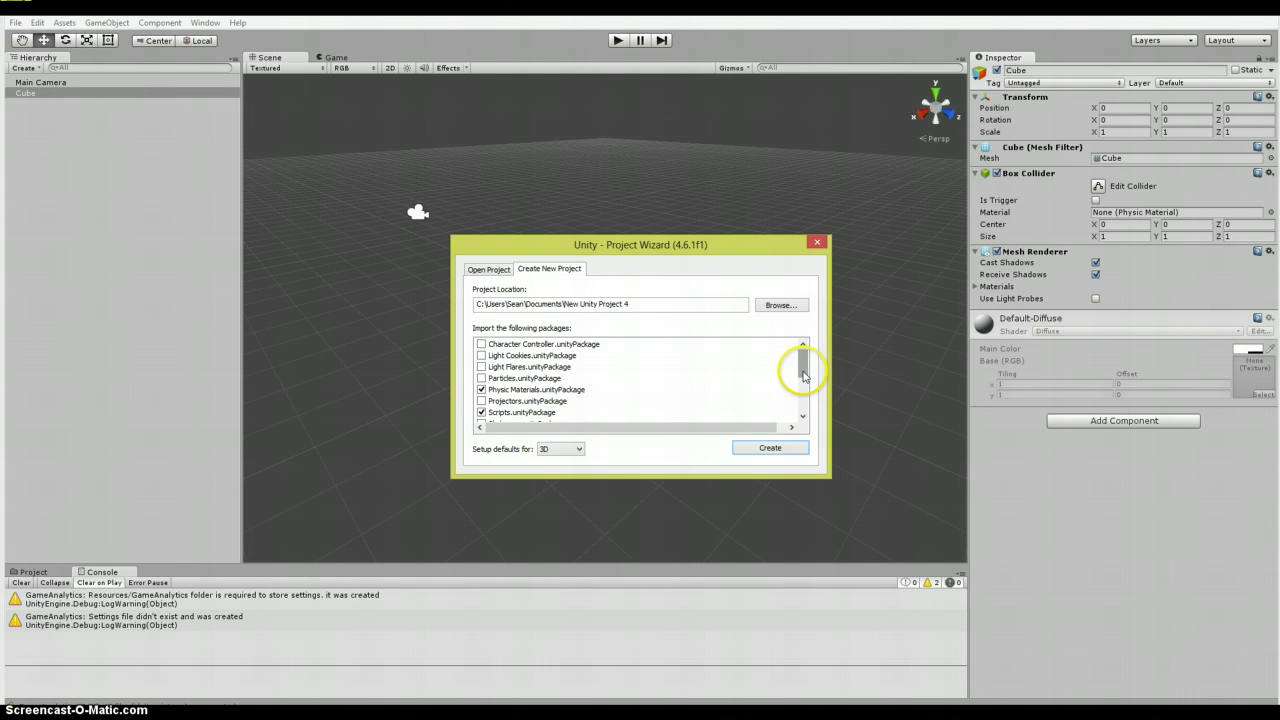
pyautogui.moveTo(803, 375); pyautogui.dragTo(802, 408)
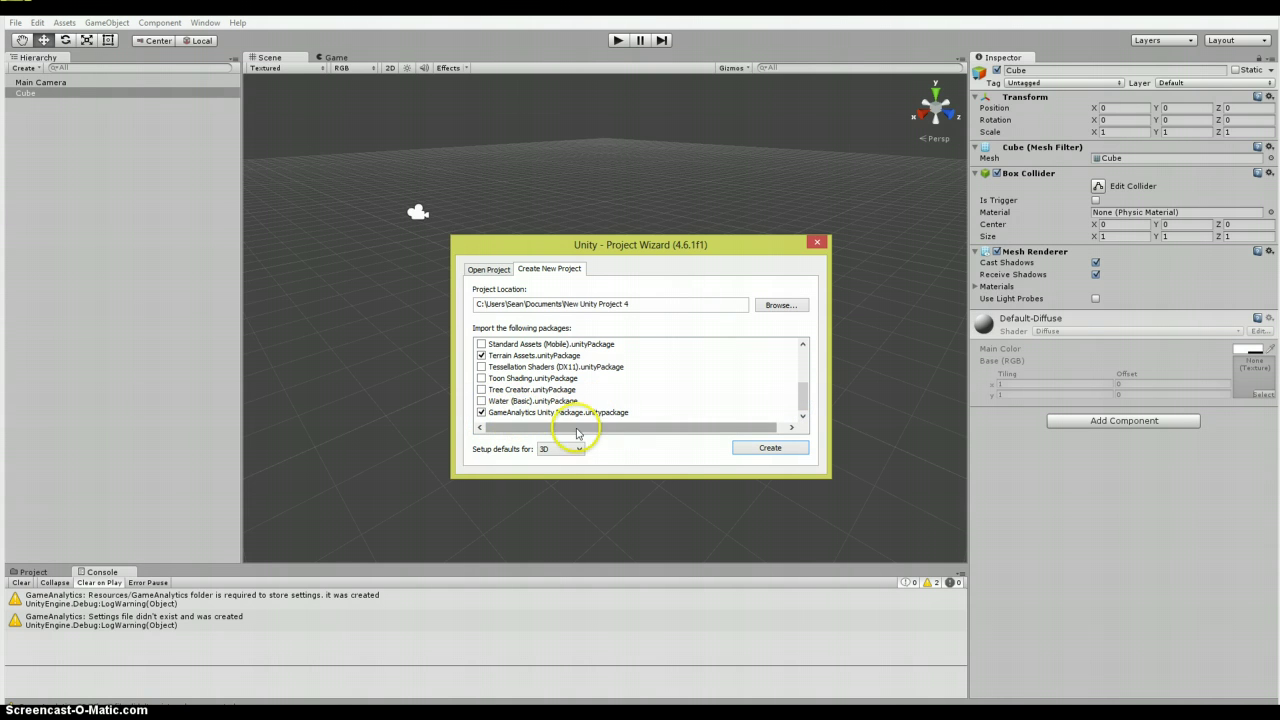
pyautogui.click(757, 453)
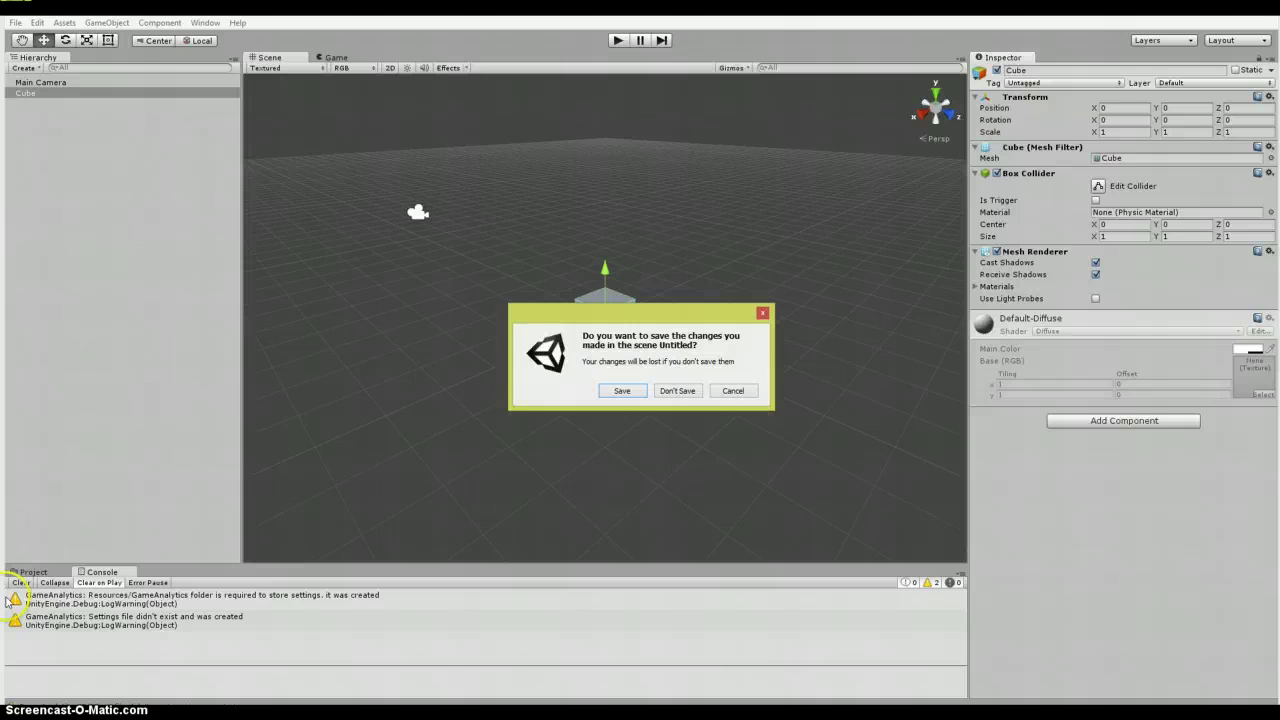
pyautogui.click(677, 390)
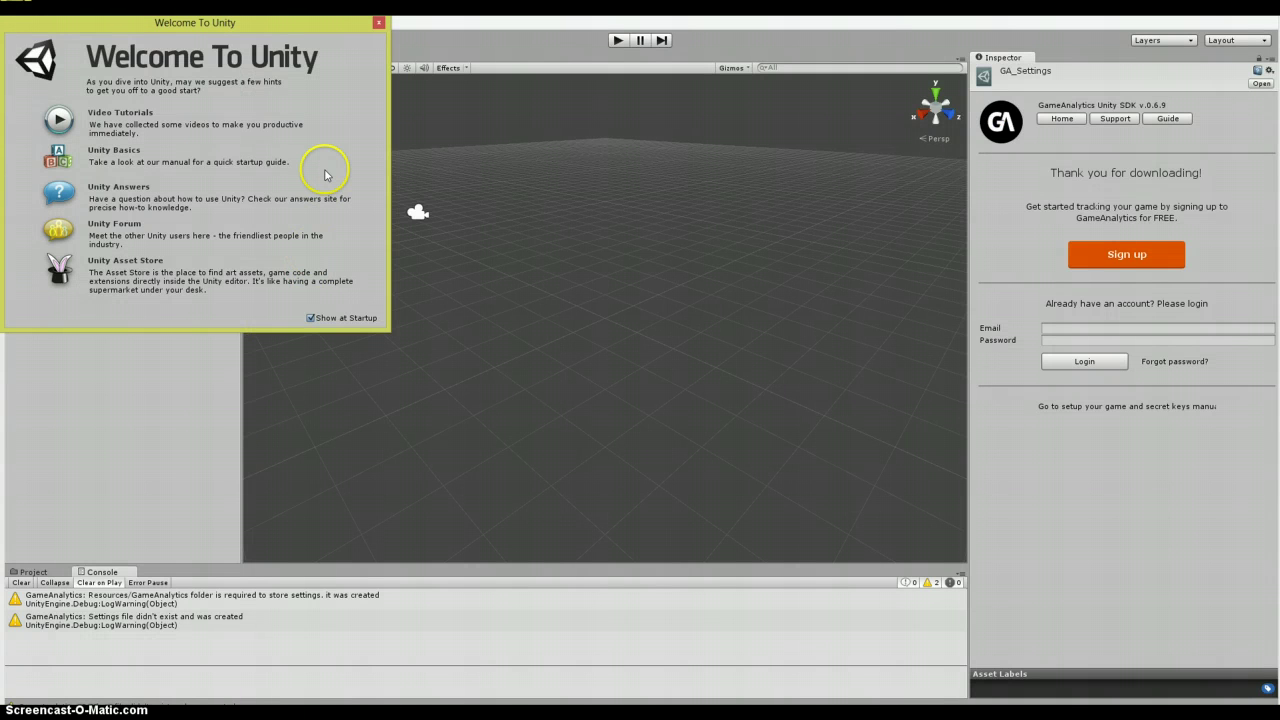
# Step: Sign GA_Settings into the GameAnalytics account and select the received Game Key and Secret Key
pyautogui.click(378, 22)
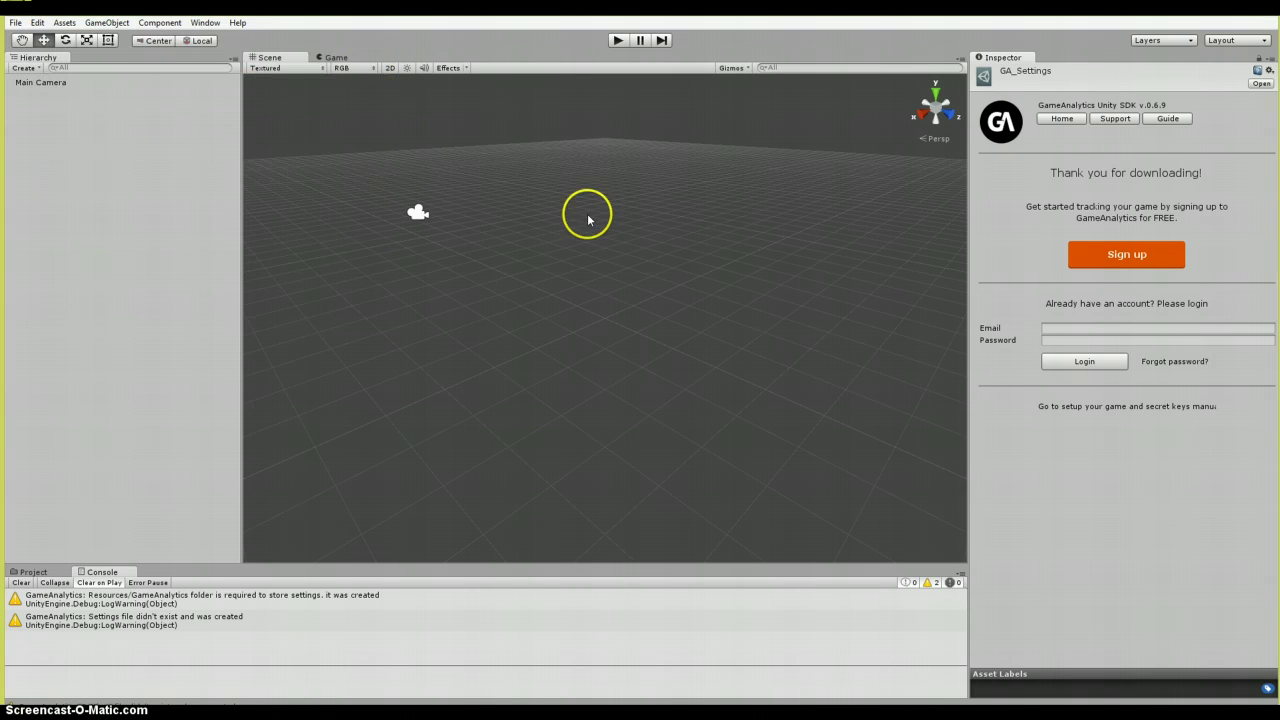
pyautogui.click(1135, 268)
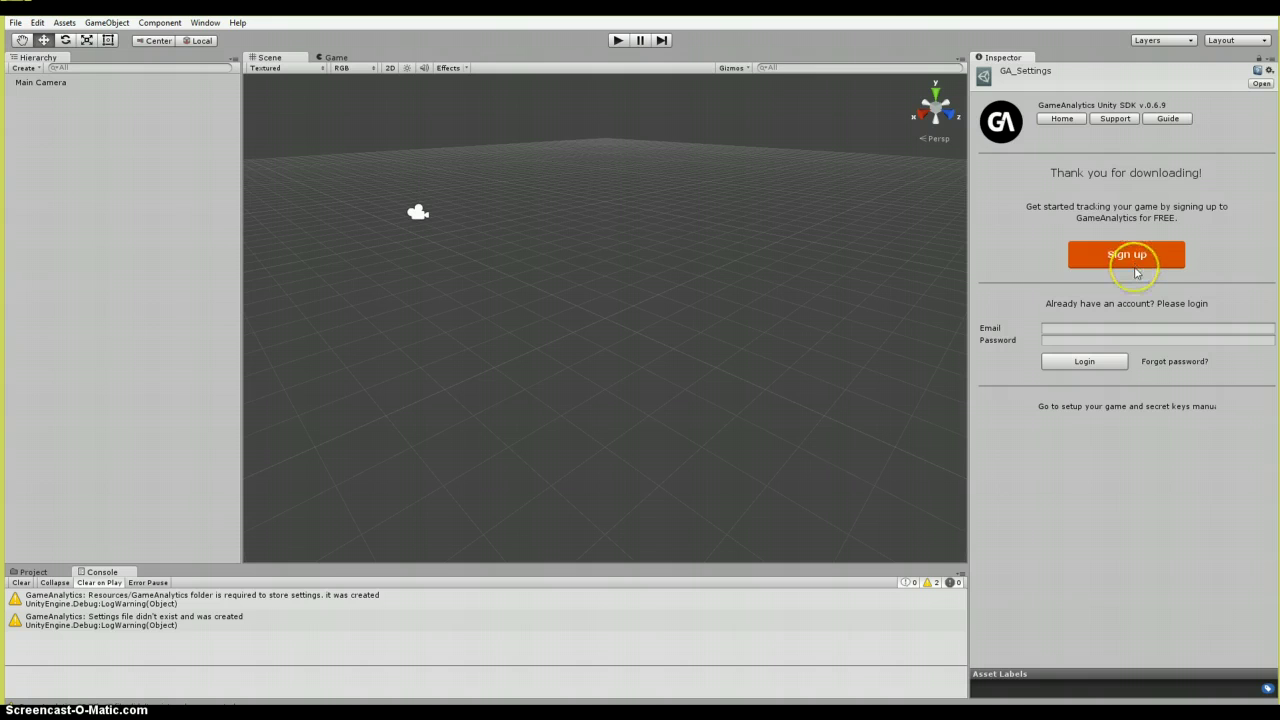
pyautogui.click(1130, 272)
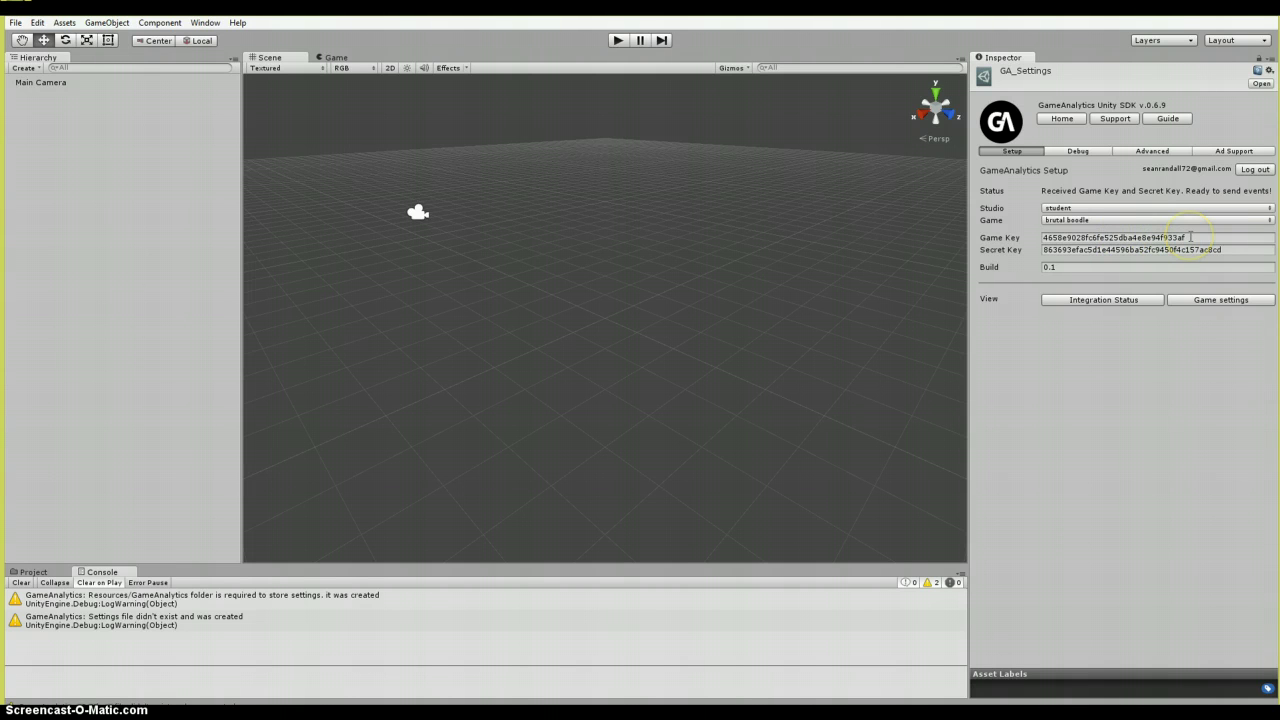
pyautogui.moveTo(1190, 237); pyautogui.dragTo(1032, 234)
pyautogui.moveTo(1240, 250); pyautogui.dragTo(1043, 251)
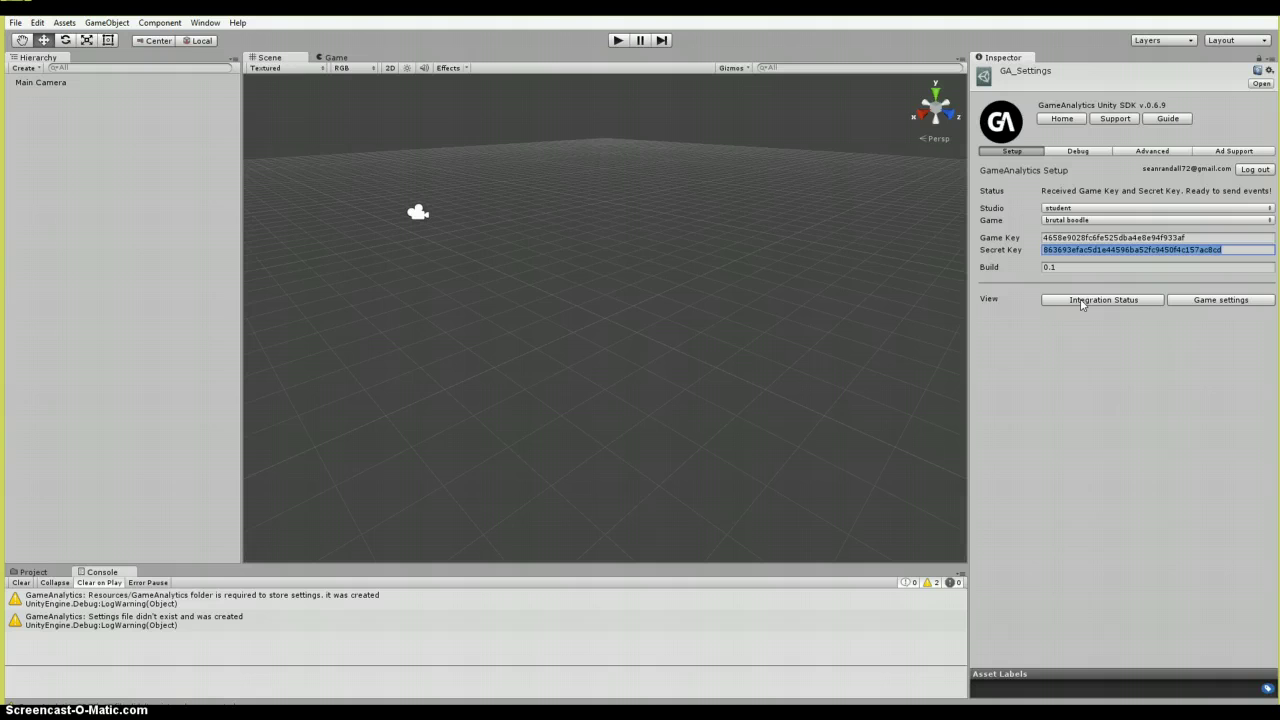
# Step: Add a Cube through GameObject > 3D Object > Cube and select it to view its components
pyautogui.click(21, 44)
pyautogui.click(108, 22)
pyautogui.moveTo(122, 68)
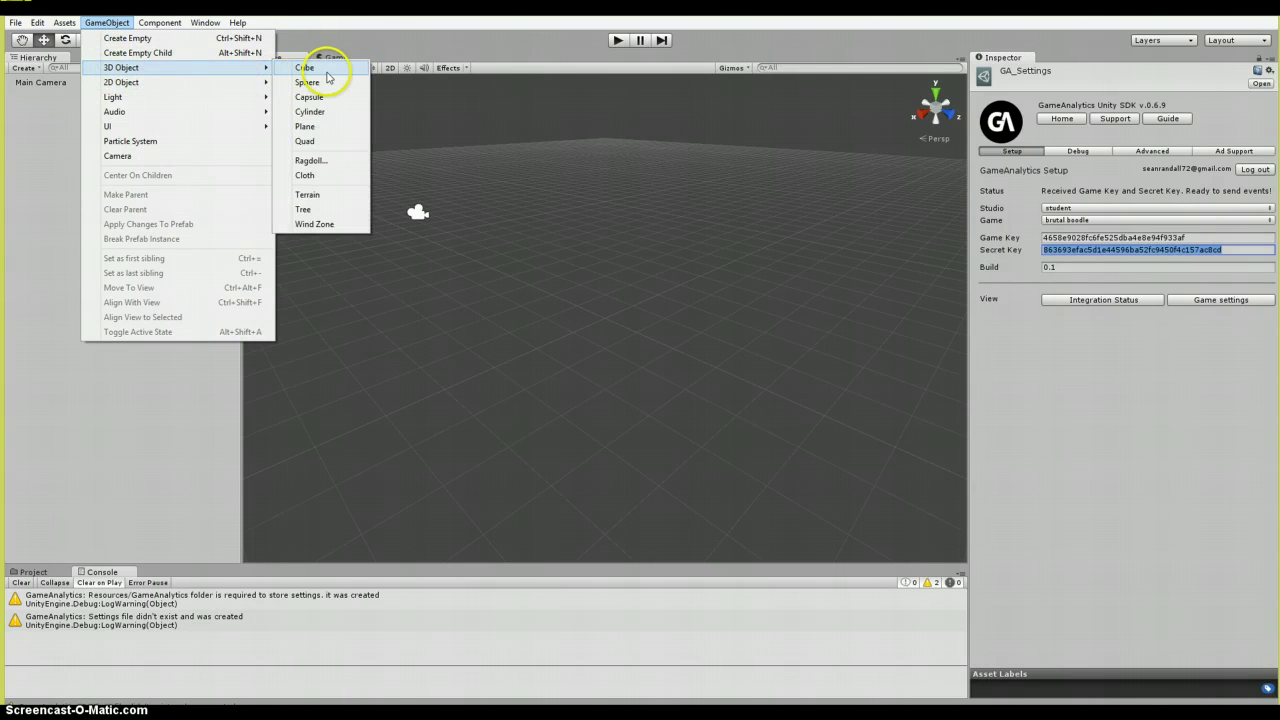
pyautogui.click(305, 67)
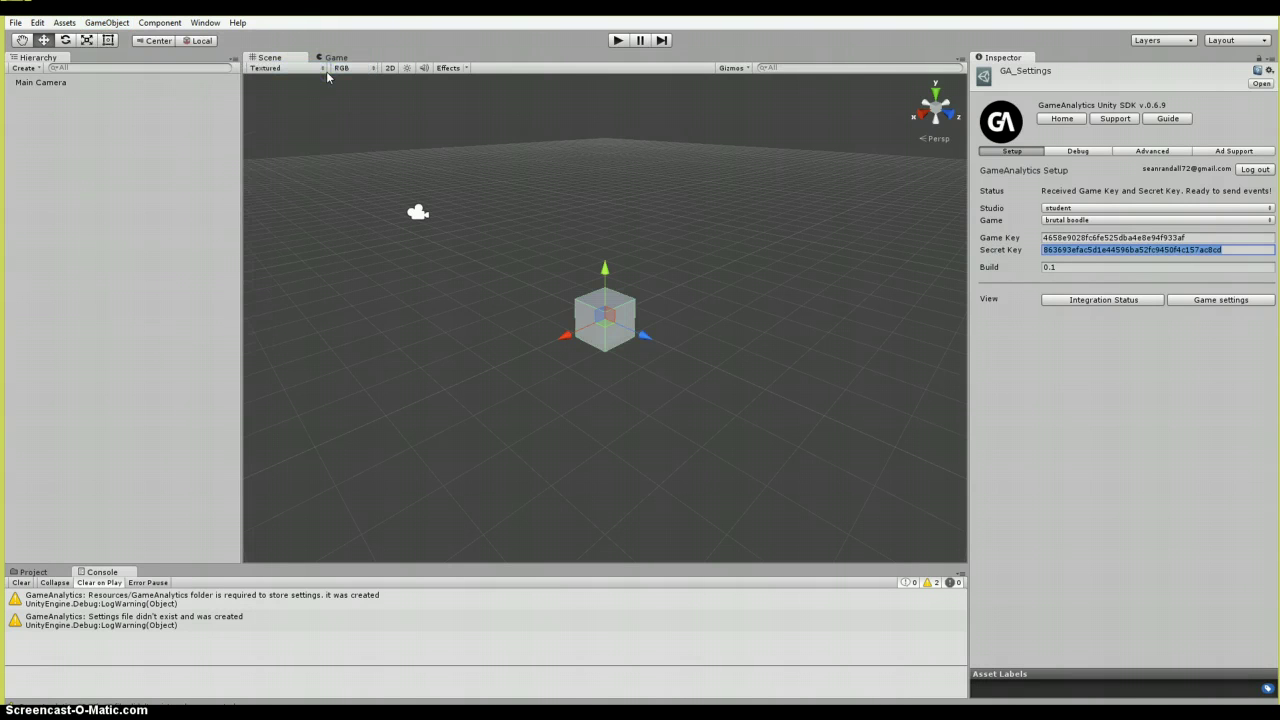
pyautogui.click(449, 267)
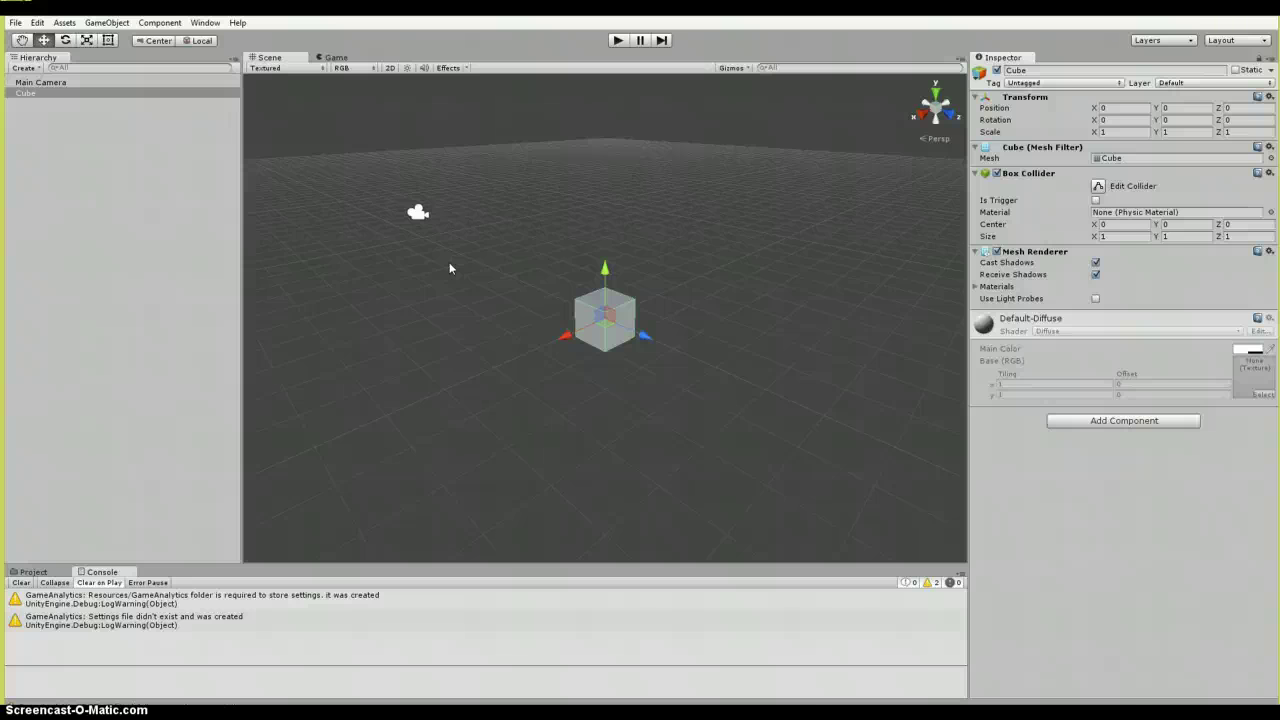
# Step: Create a GA_SystemTracker object through Window > GameAnalytics > Create GA_SystemTracker
pyautogui.click(205, 22)
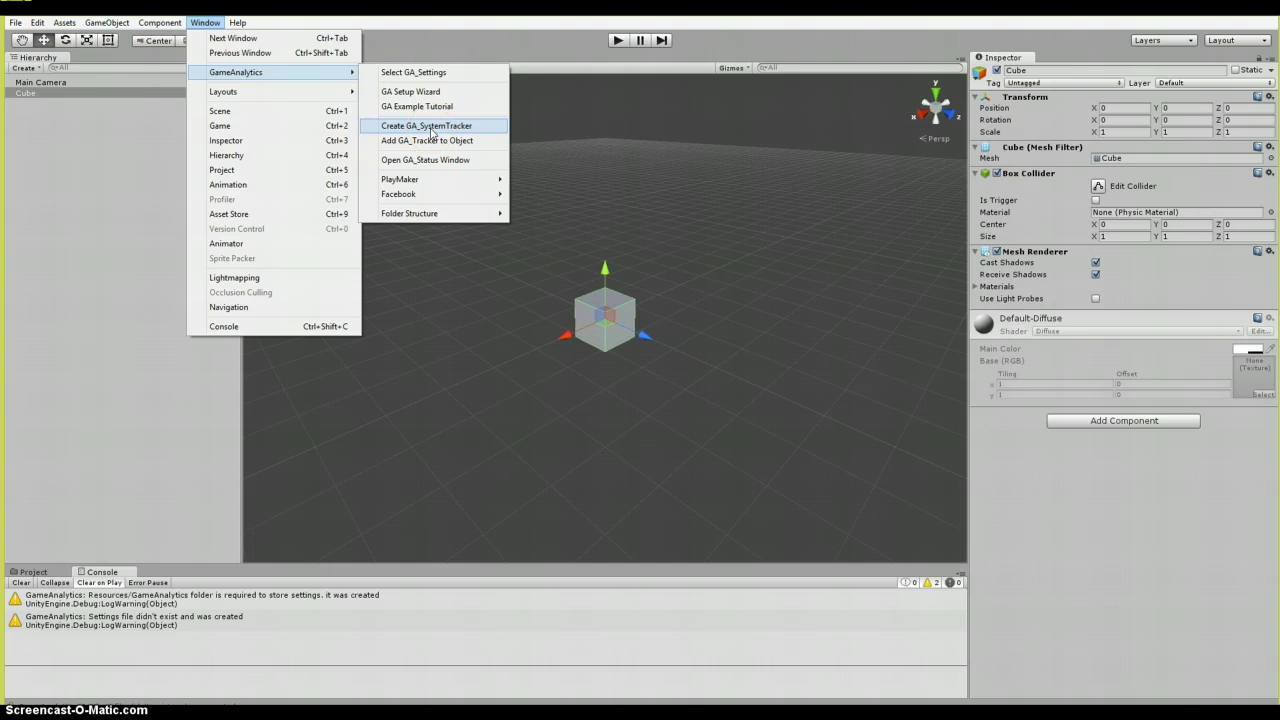
pyautogui.click(431, 132)
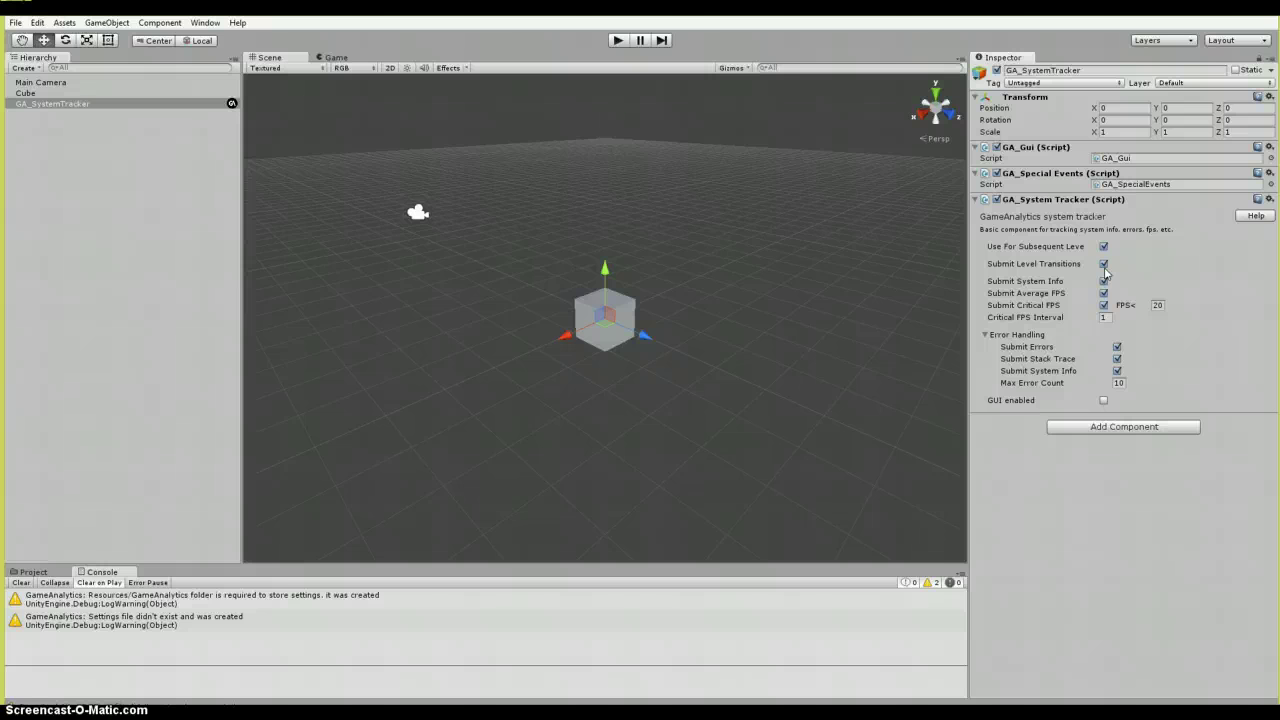
# Step: Untick Submit Errors under Error Handling in the GA_System Tracker Inspector
pyautogui.click(1103, 265)
pyautogui.click(1045, 288)
pyautogui.moveTo(1071, 323)
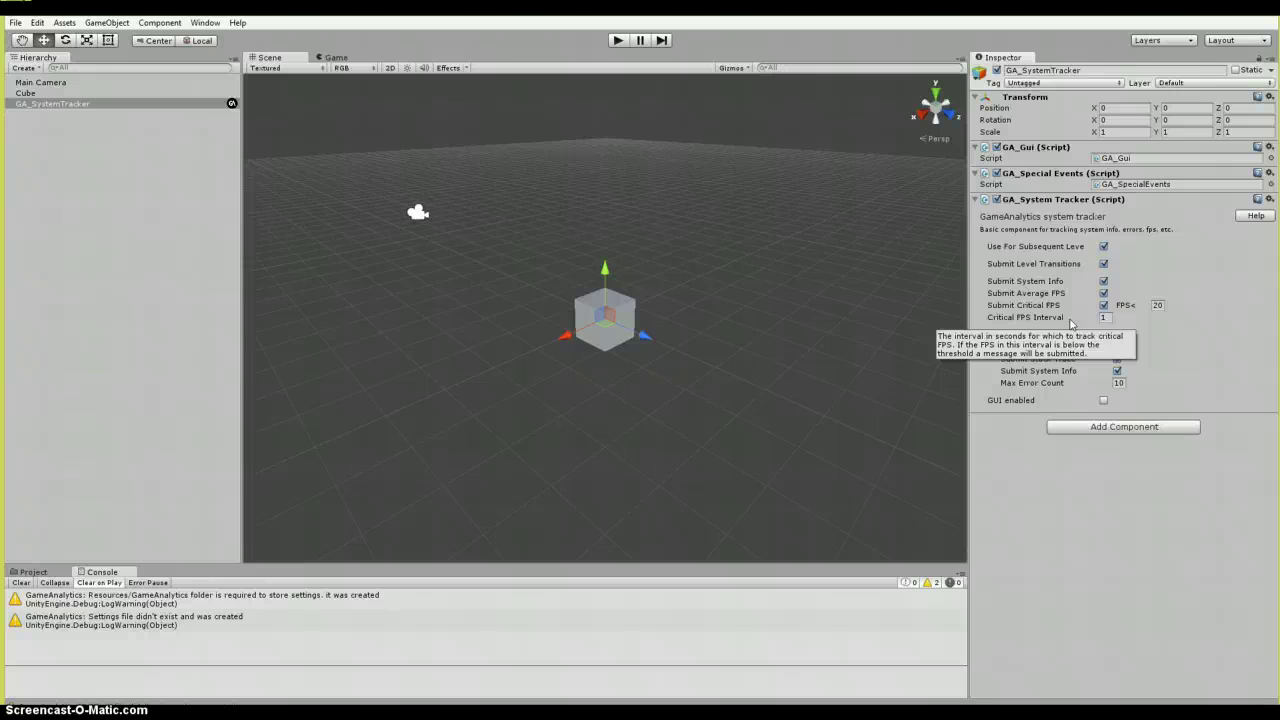
pyautogui.click(1212, 385)
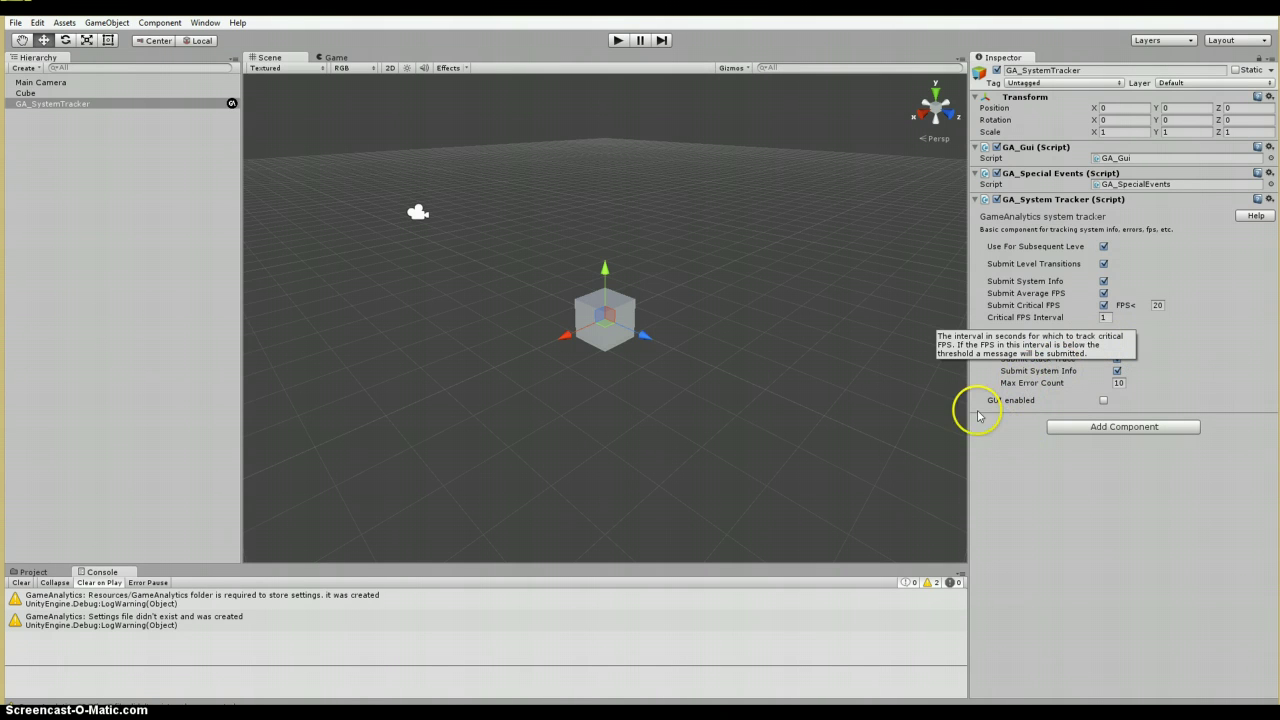
pyautogui.click(1169, 350)
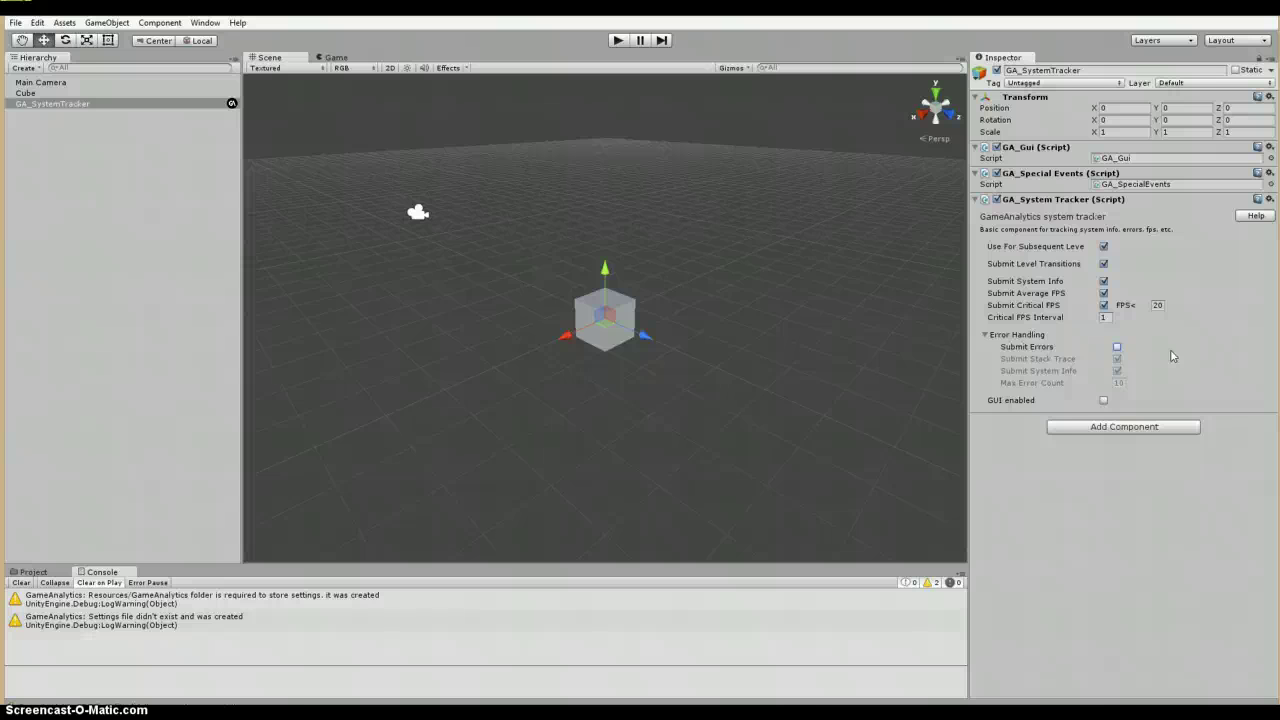
pyautogui.moveTo(1172, 356)
pyautogui.mouseDown()
pyautogui.moveTo(1135, 374)
pyautogui.moveTo(1132, 388)
pyautogui.moveTo(1160, 389)
pyautogui.mouseUp()
# Step: Attach the GA_Tracker script to the Cube and show its auto-tracked events, leaving them unticked
pyautogui.click(26, 93)
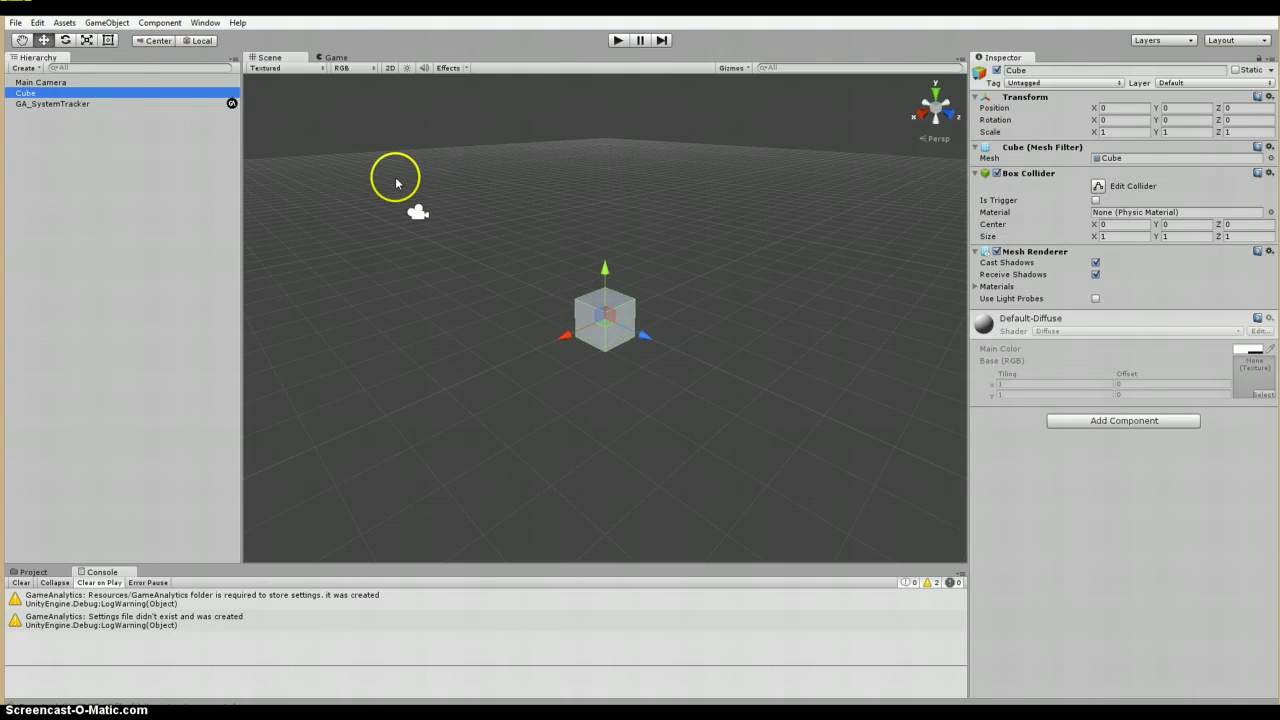
pyautogui.click(203, 23)
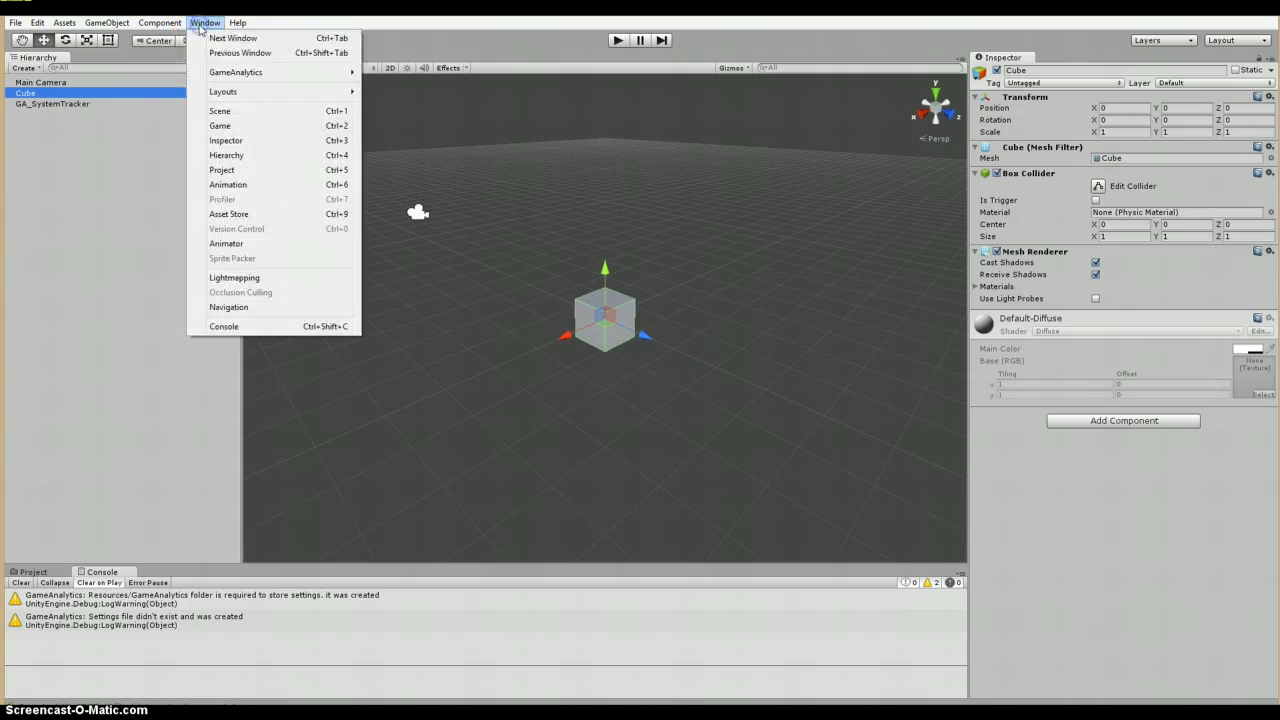
pyautogui.moveTo(207, 72)
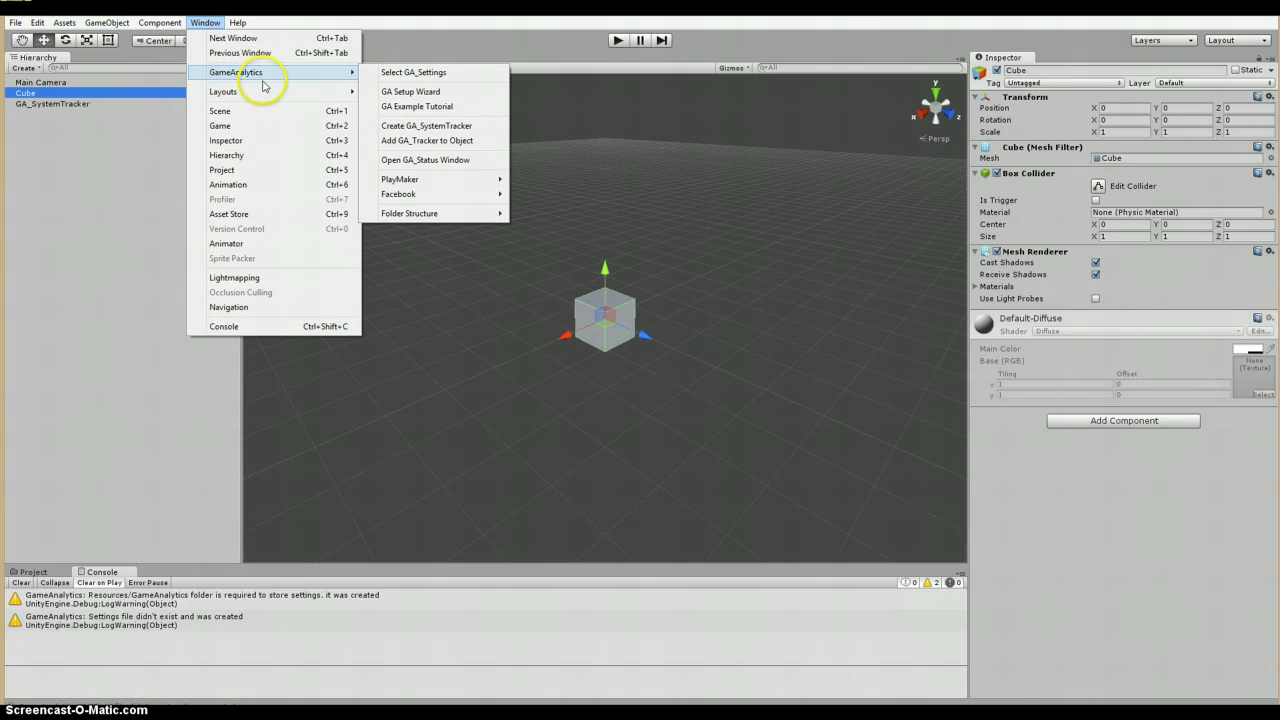
pyautogui.click(404, 141)
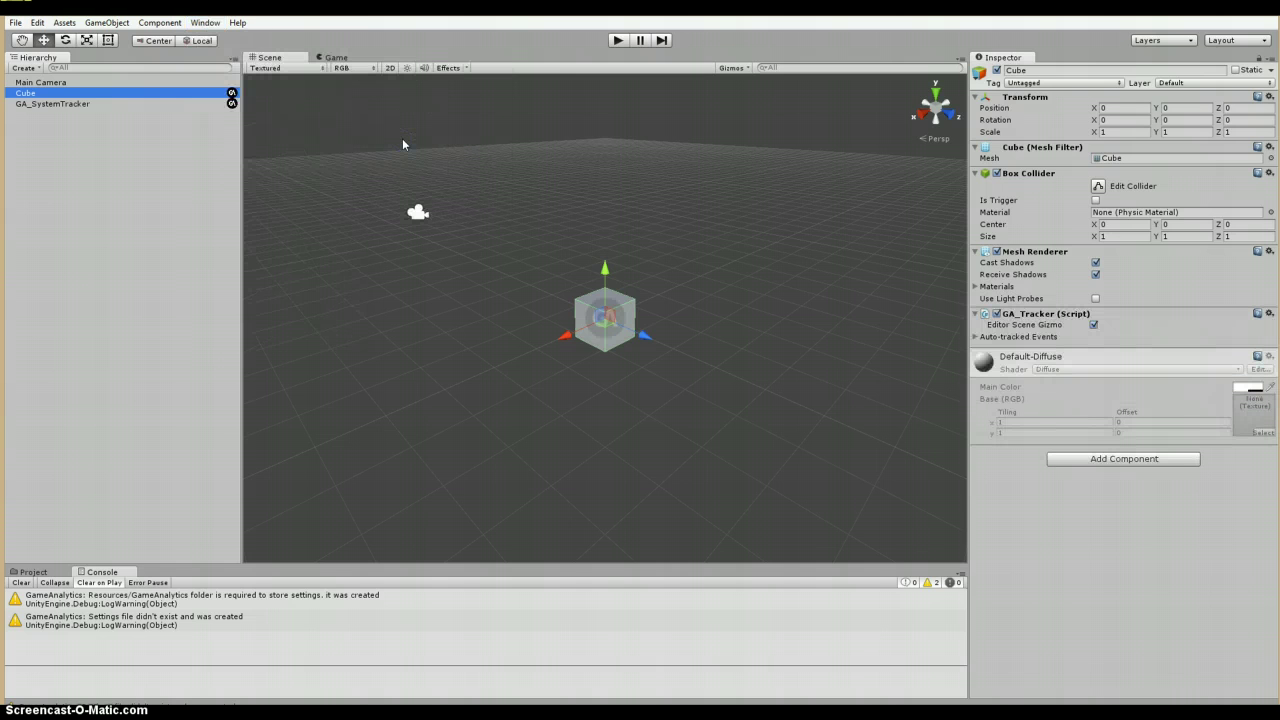
pyautogui.click(430, 205)
pyautogui.click(978, 337)
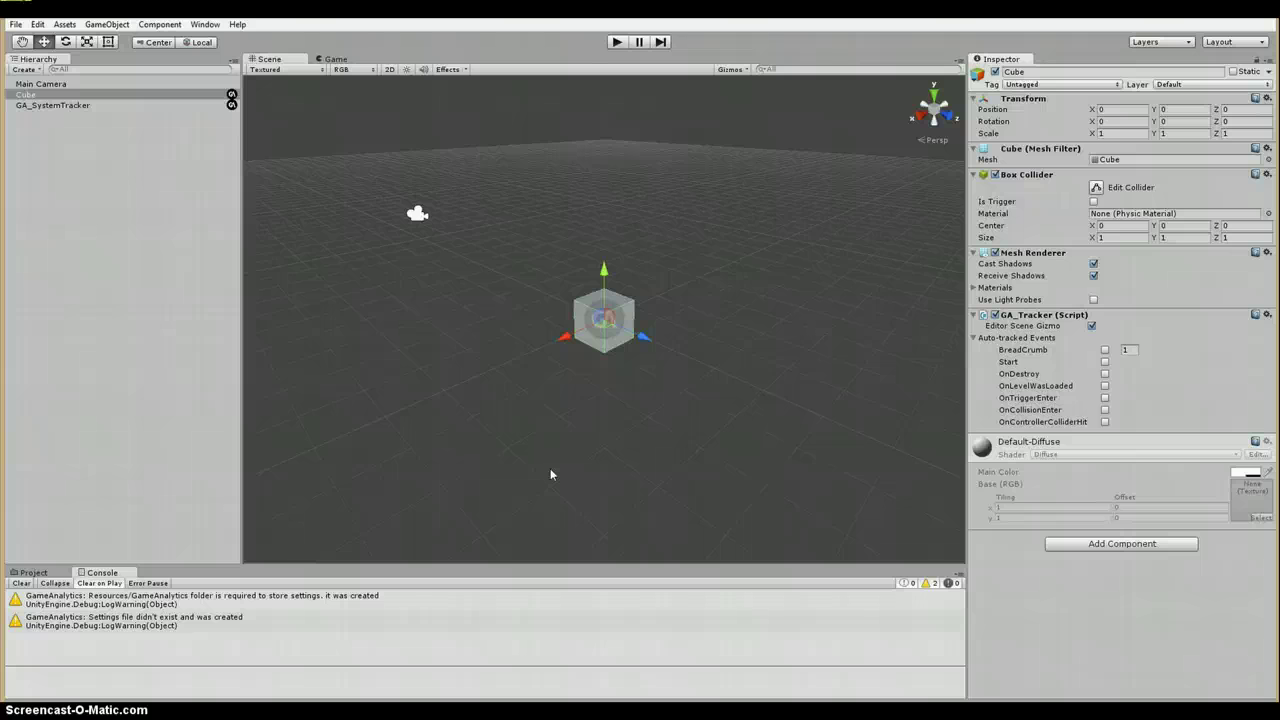
pyautogui.click(351, 536)
# Step: Switch to the Notepad note and place the caret in the GA.newEvent call line
pyautogui.hotkey('alt', 'Tab')
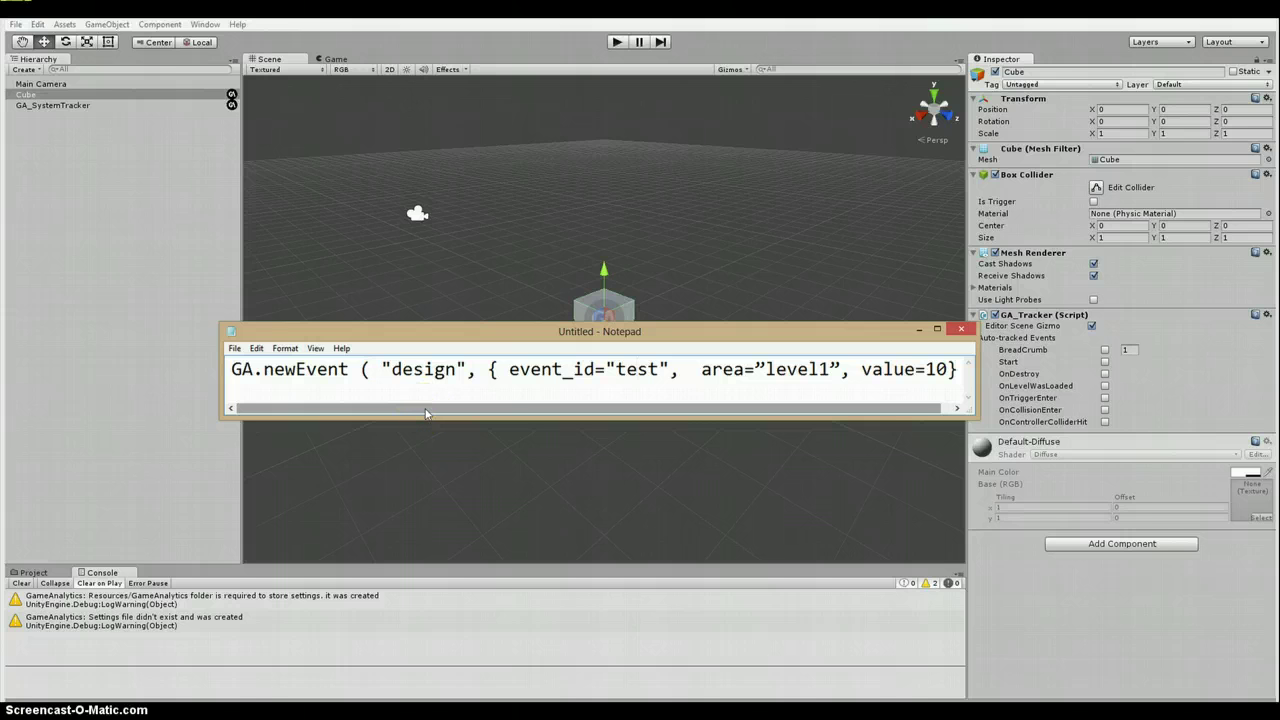
pyautogui.click(427, 411)
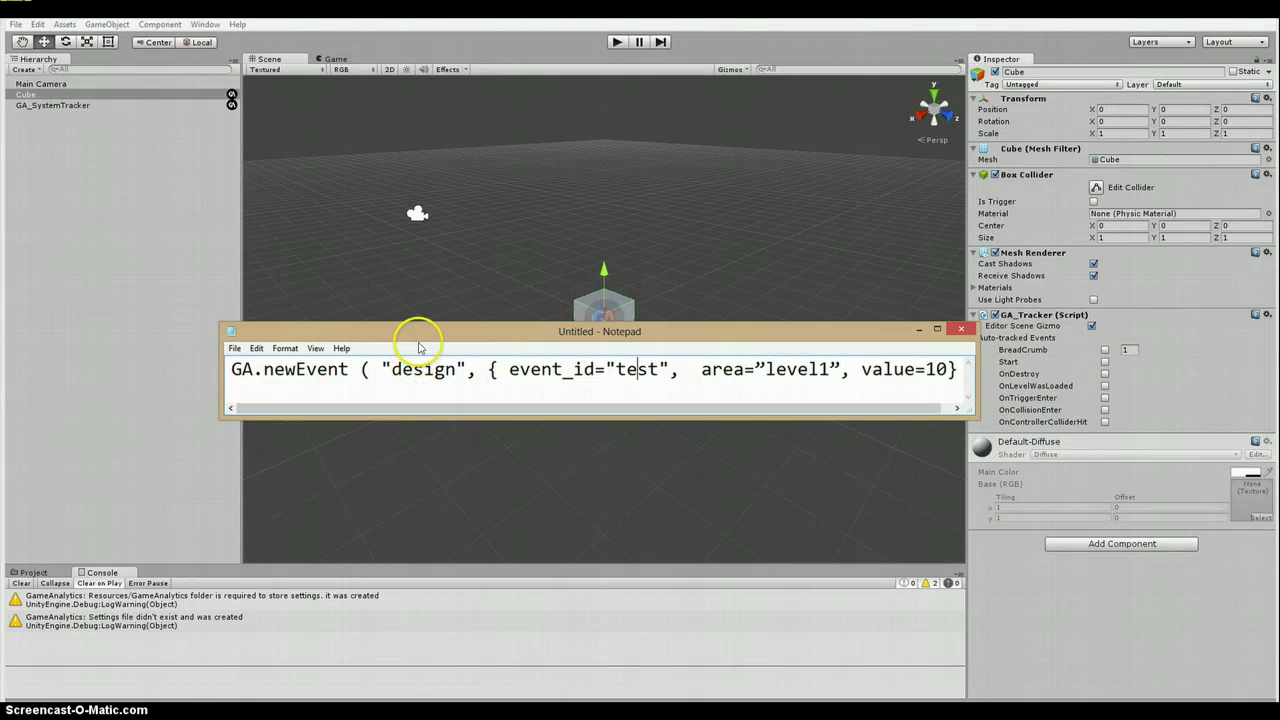
pyautogui.moveTo(420, 340); pyautogui.dragTo(421, 334)
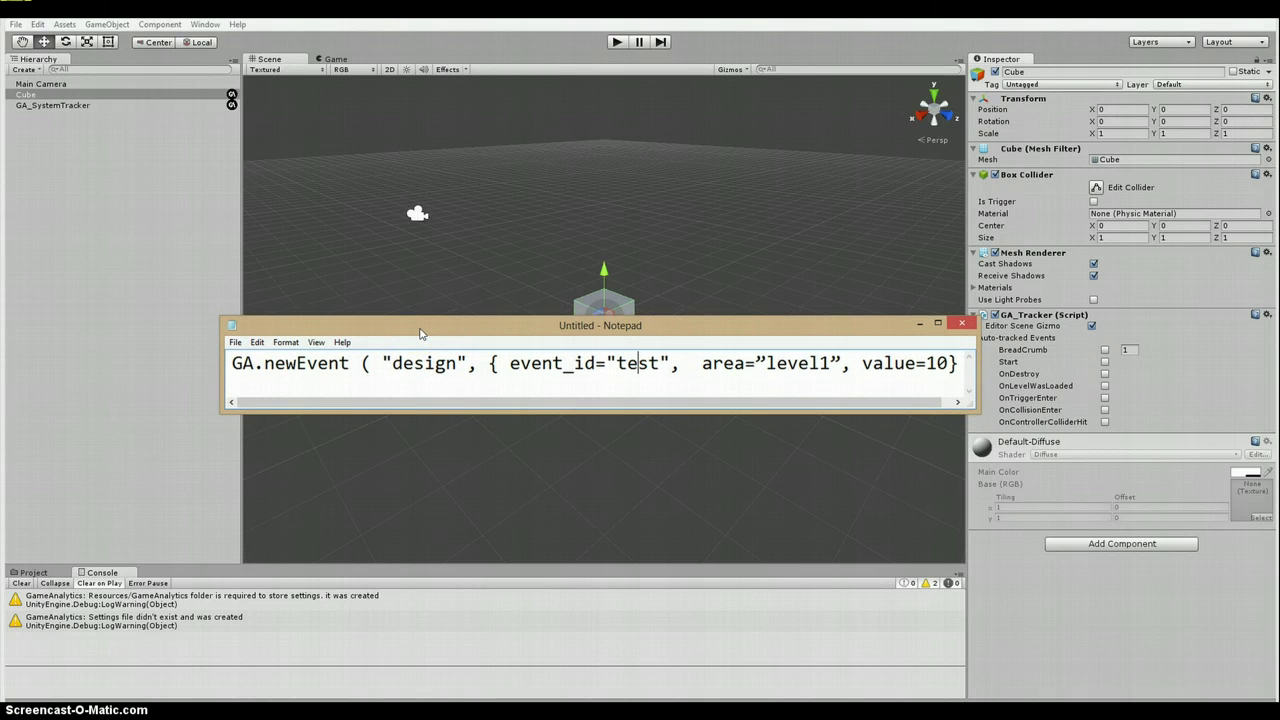
pyautogui.click(300, 380)
# Step: Close Notepad, cancel once, then close again to reach the save-changes prompt
pyautogui.click(966, 325)
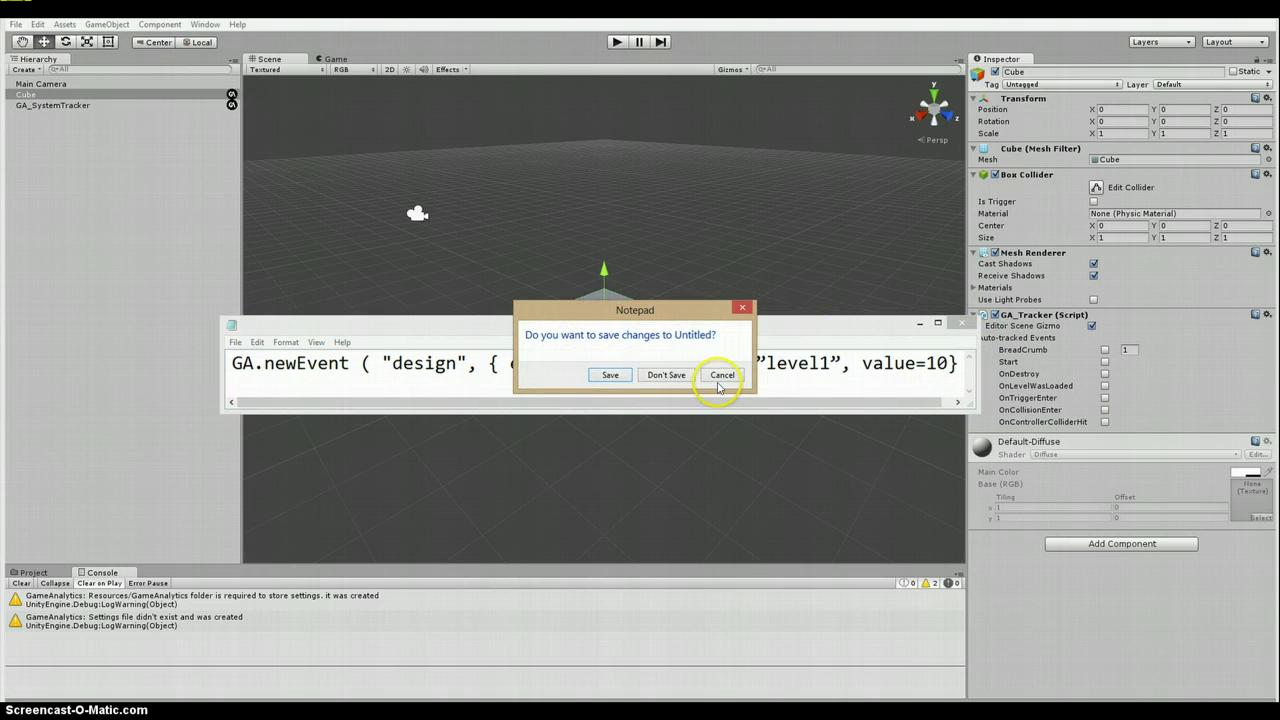
pyautogui.click(720, 378)
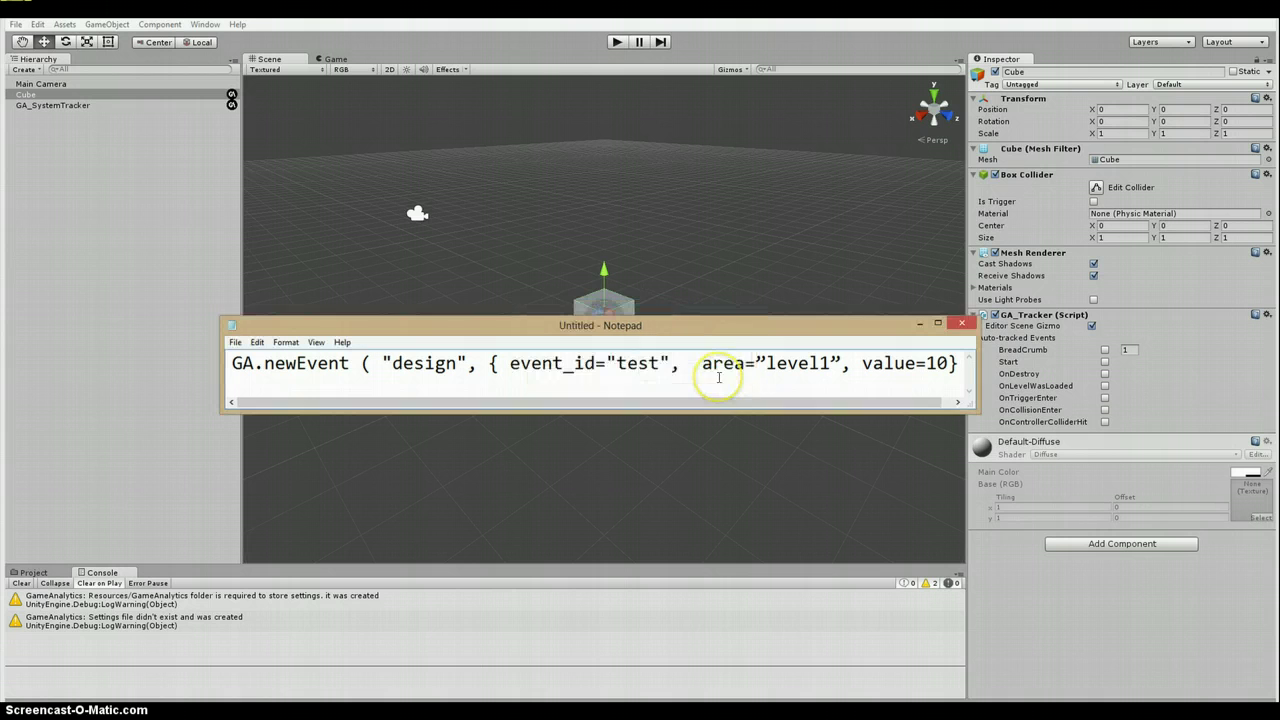
pyautogui.click(962, 323)
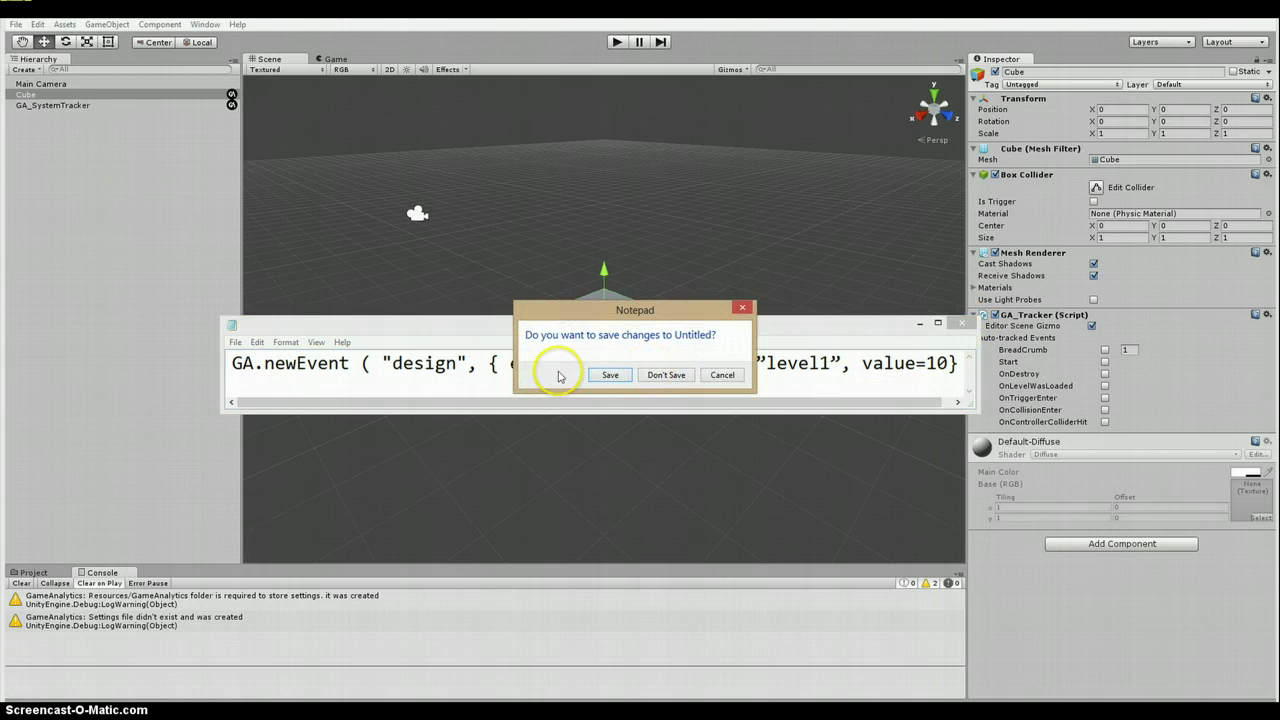
# Step: Discard the note, close Chrome's Tracking custom events tab, and switch to the go.gameanalytics.com account home
pyautogui.click(654, 377)
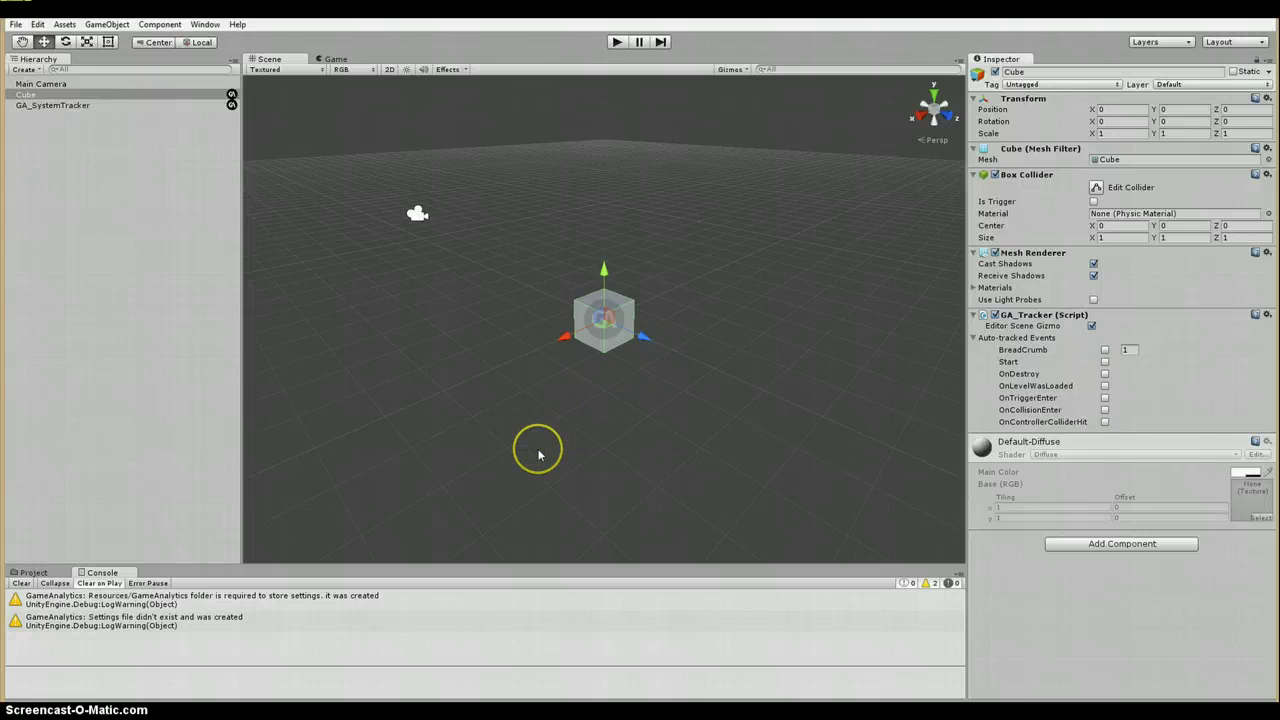
pyautogui.click(300, 695)
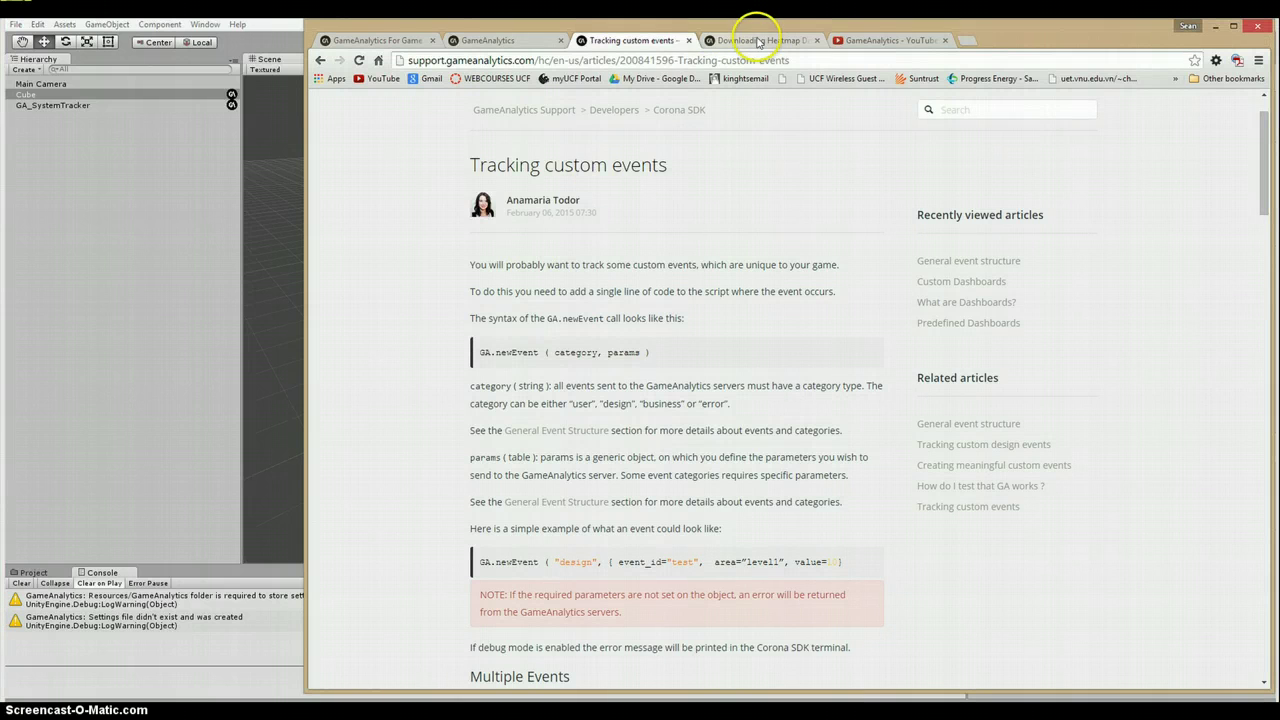
pyautogui.click(691, 41)
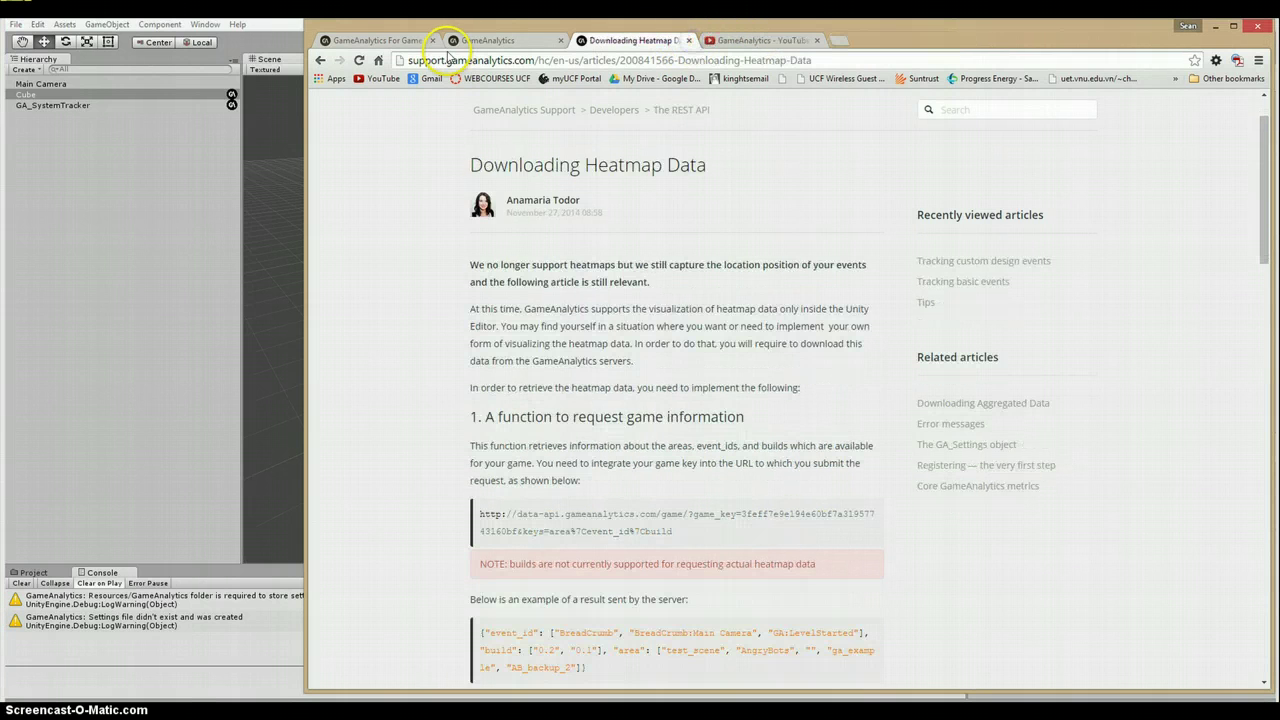
pyautogui.click(397, 42)
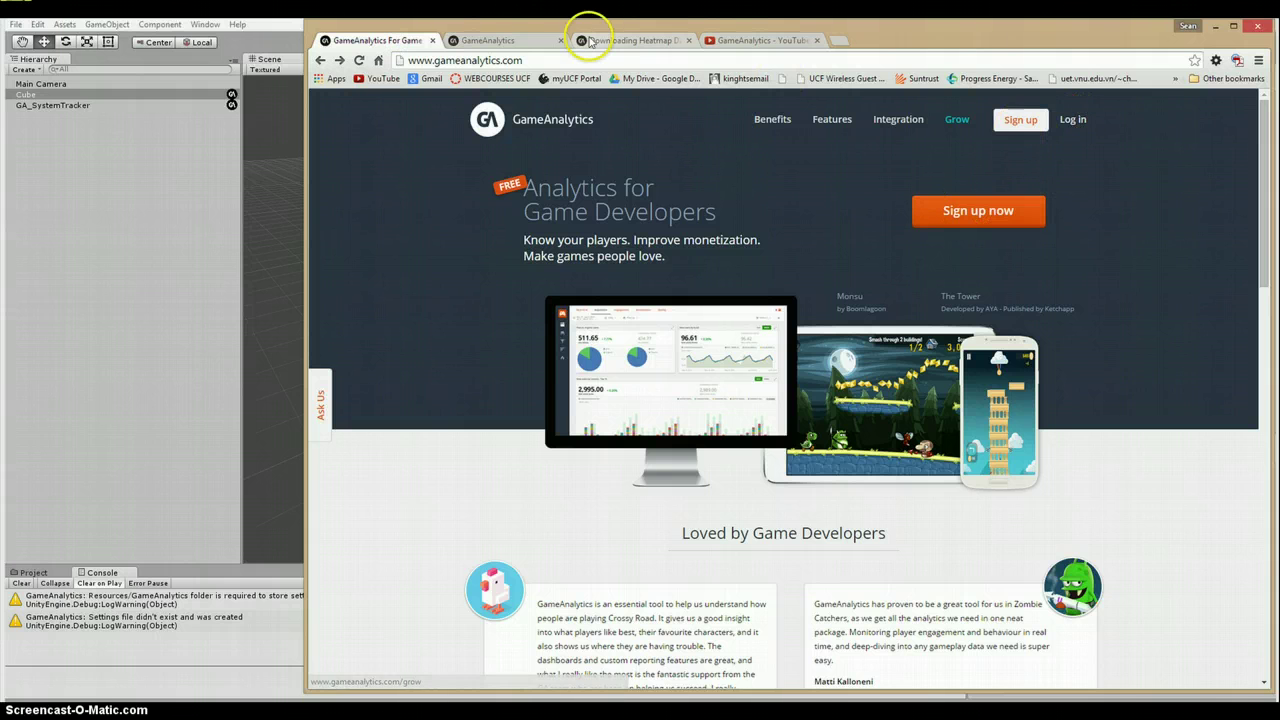
pyautogui.click(527, 45)
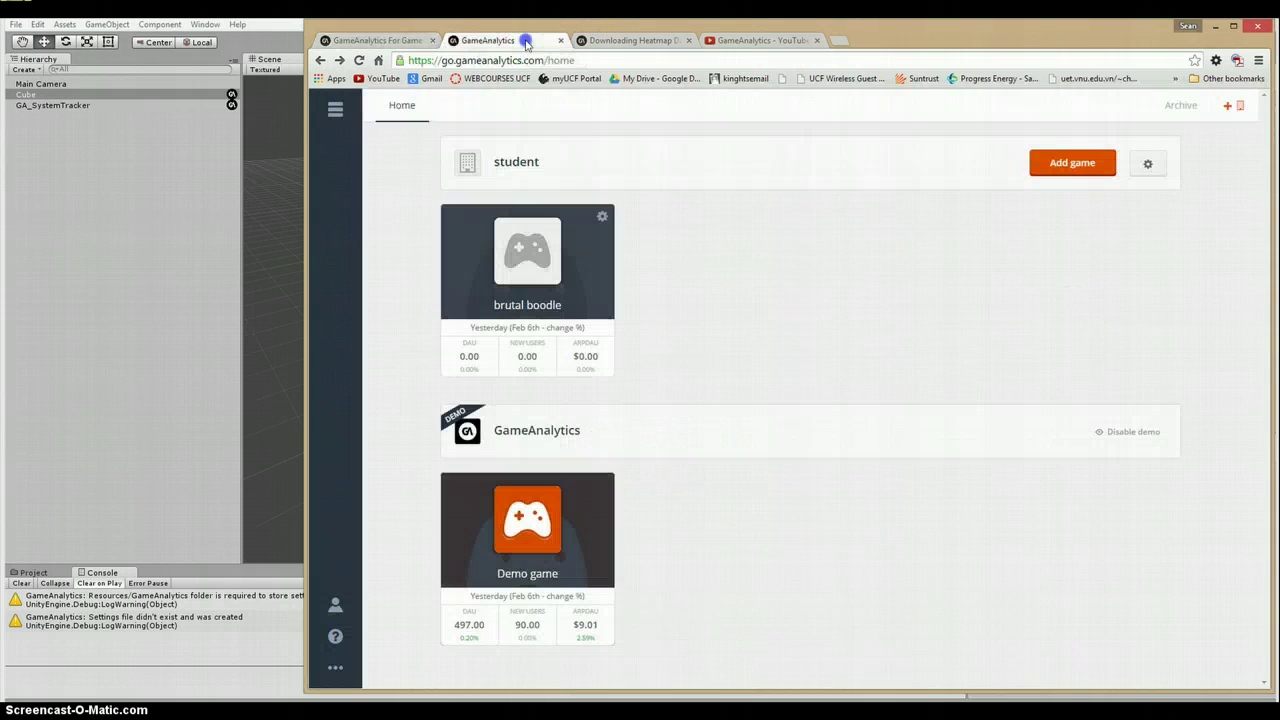
# Step: Open the Demo game and view its Real-time, Acquisition and Monetization dashboards
pyautogui.click(541, 540)
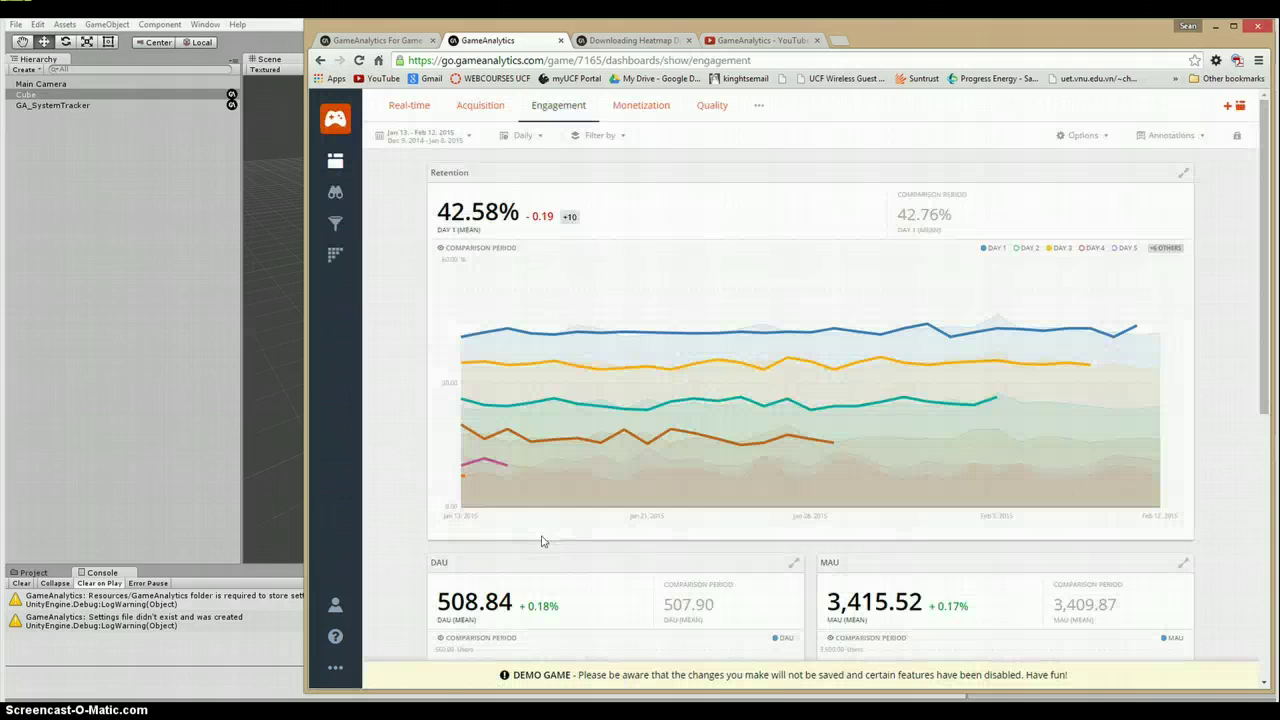
pyautogui.click(470, 130)
pyautogui.click(415, 106)
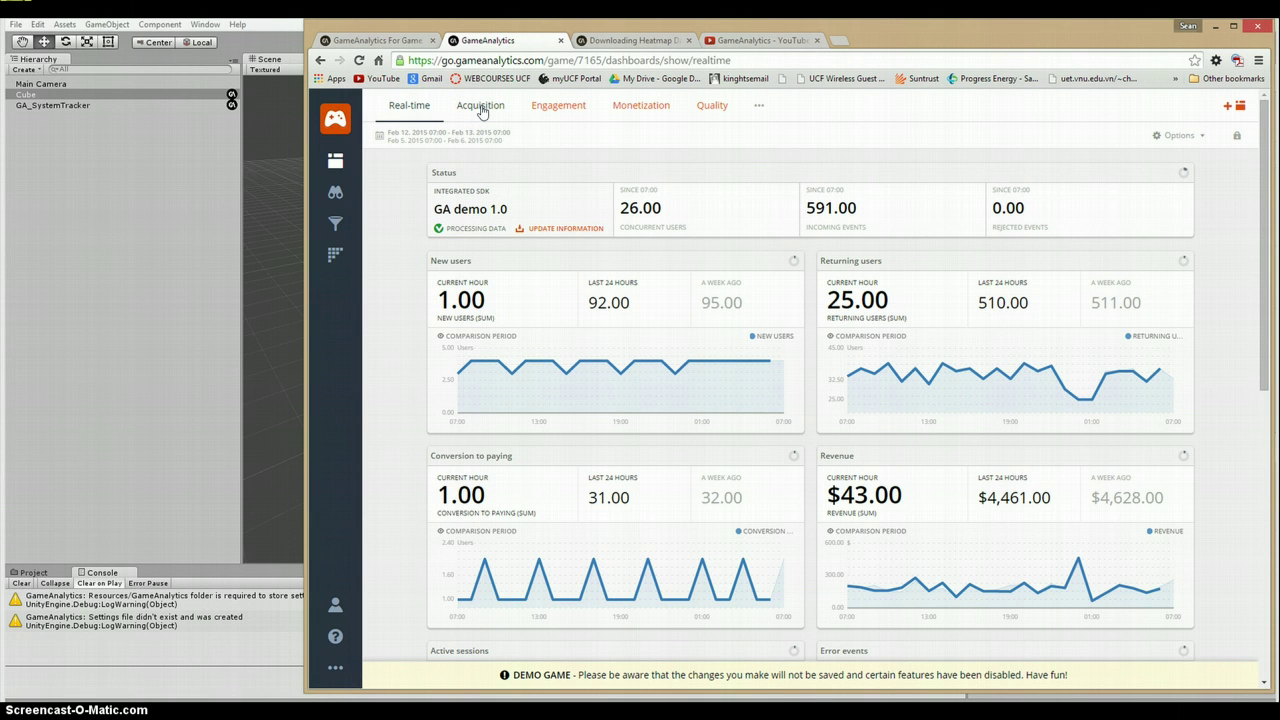
pyautogui.click(481, 108)
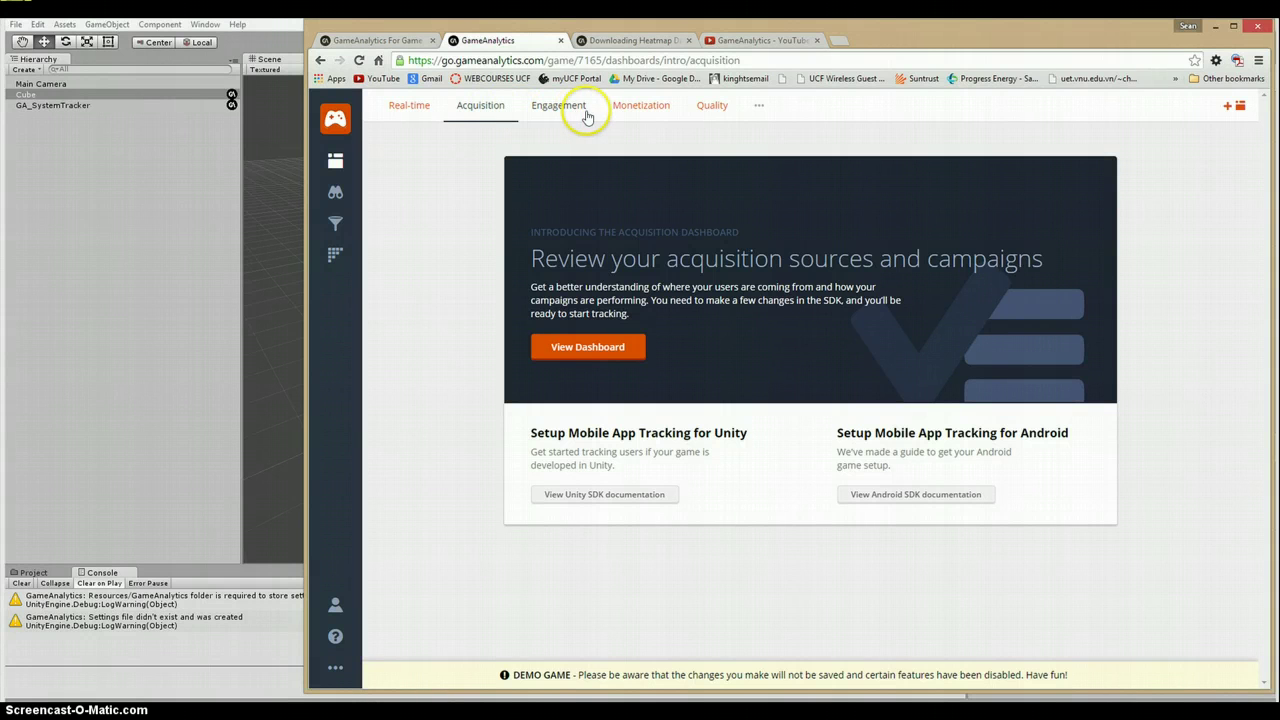
pyautogui.click(644, 114)
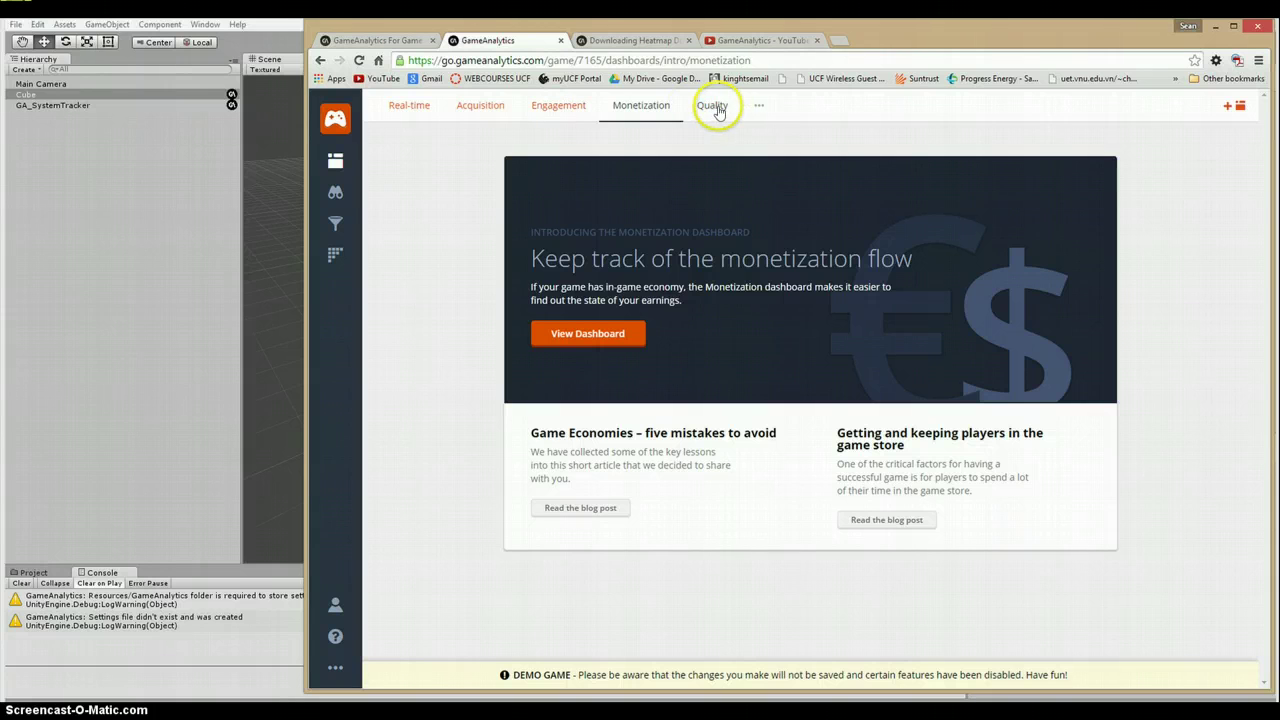
# Step: Review the Engagement dashboard's retention, DAU 508.84, MAU 3,415.52 and session-length charts
pyautogui.click(575, 110)
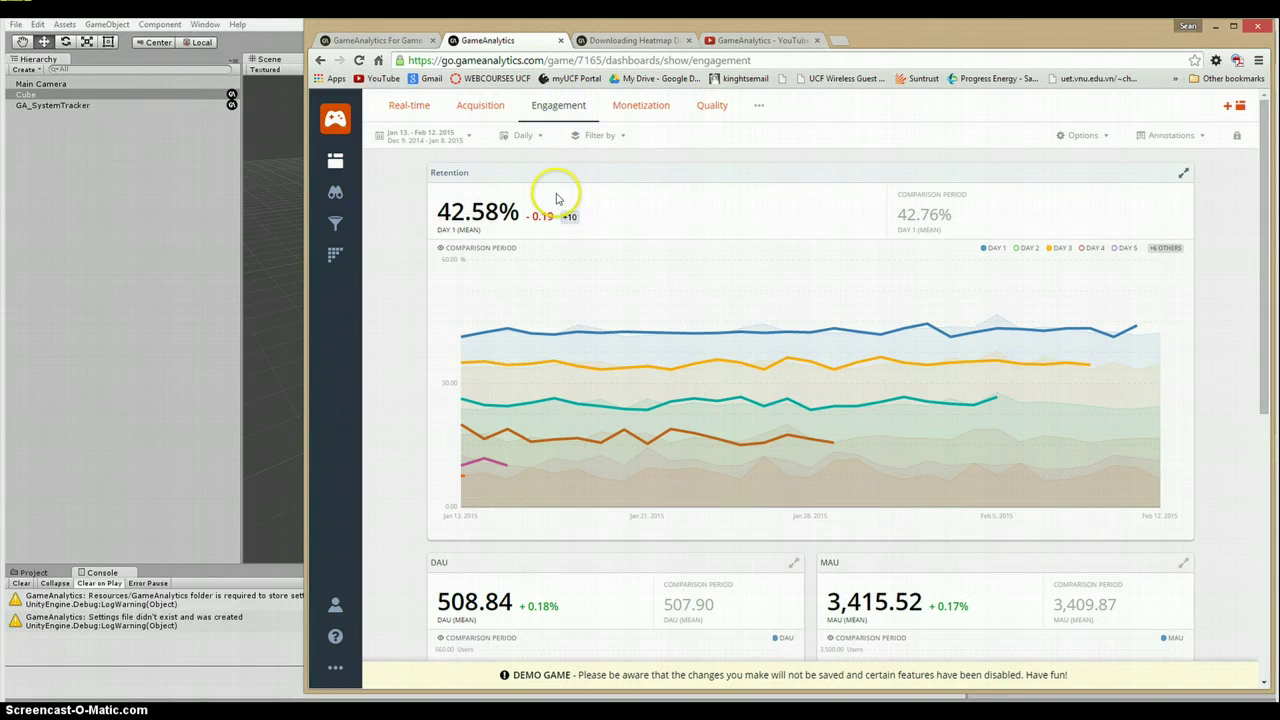
pyautogui.moveTo(741, 389)
pyautogui.scroll(-3, 525, 420)
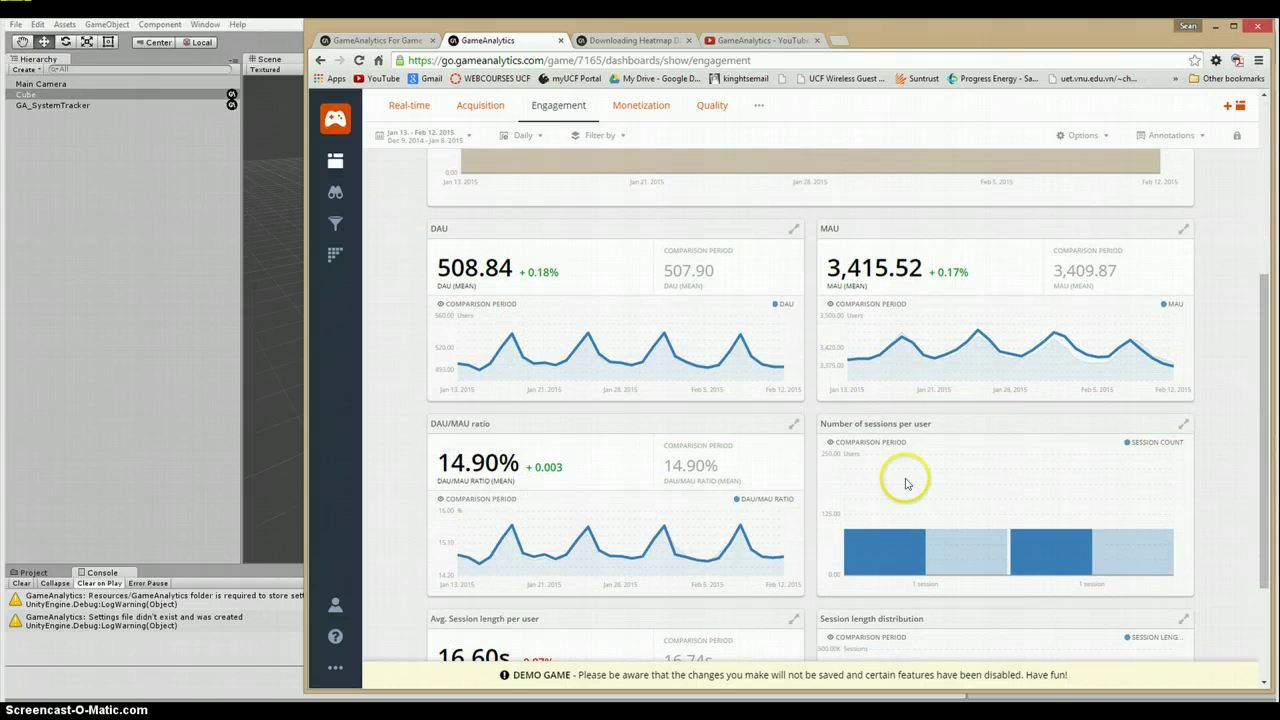
pyautogui.scroll(-2, 917, 474)
pyautogui.moveTo(908, 390)
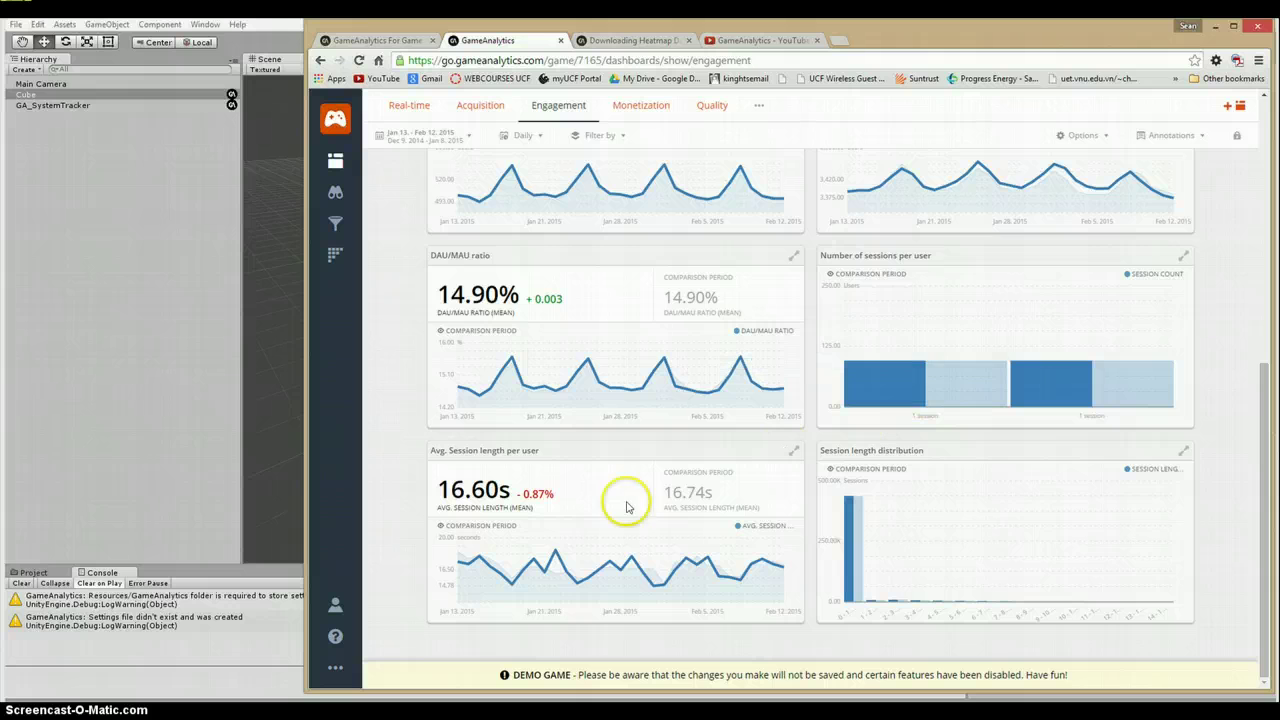
pyautogui.moveTo(925, 492)
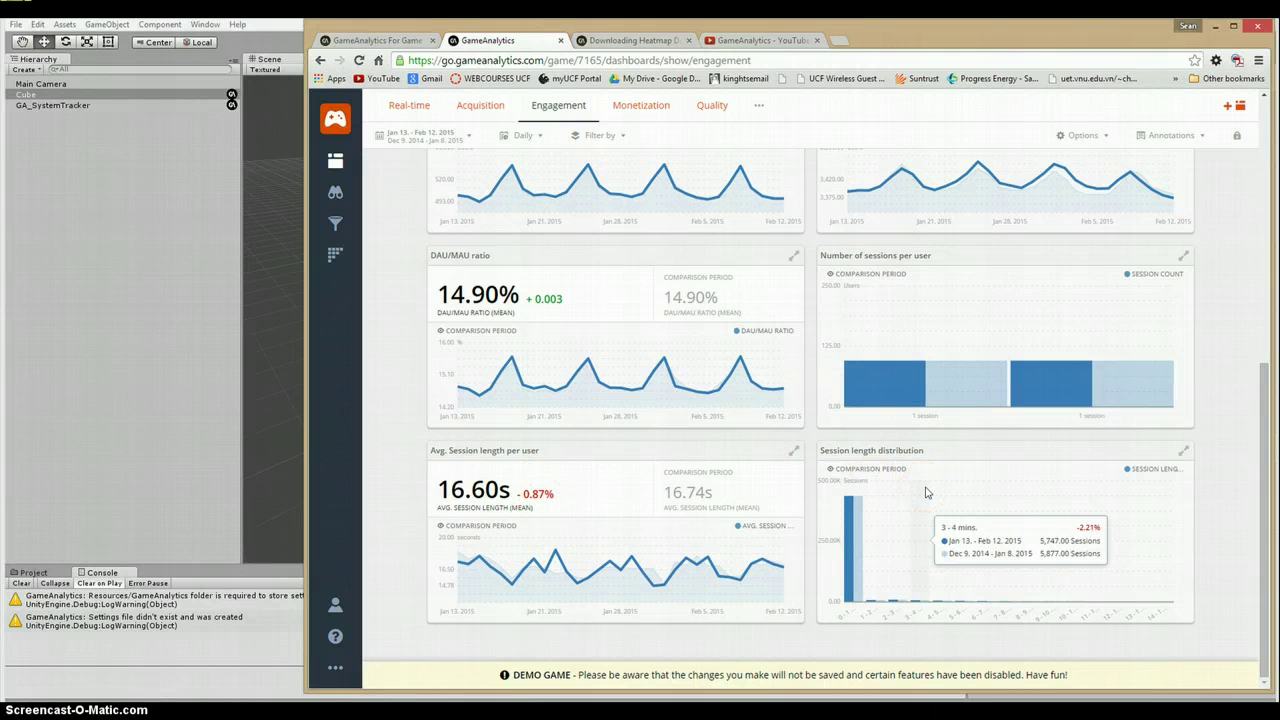
pyautogui.scroll(2, 925, 492)
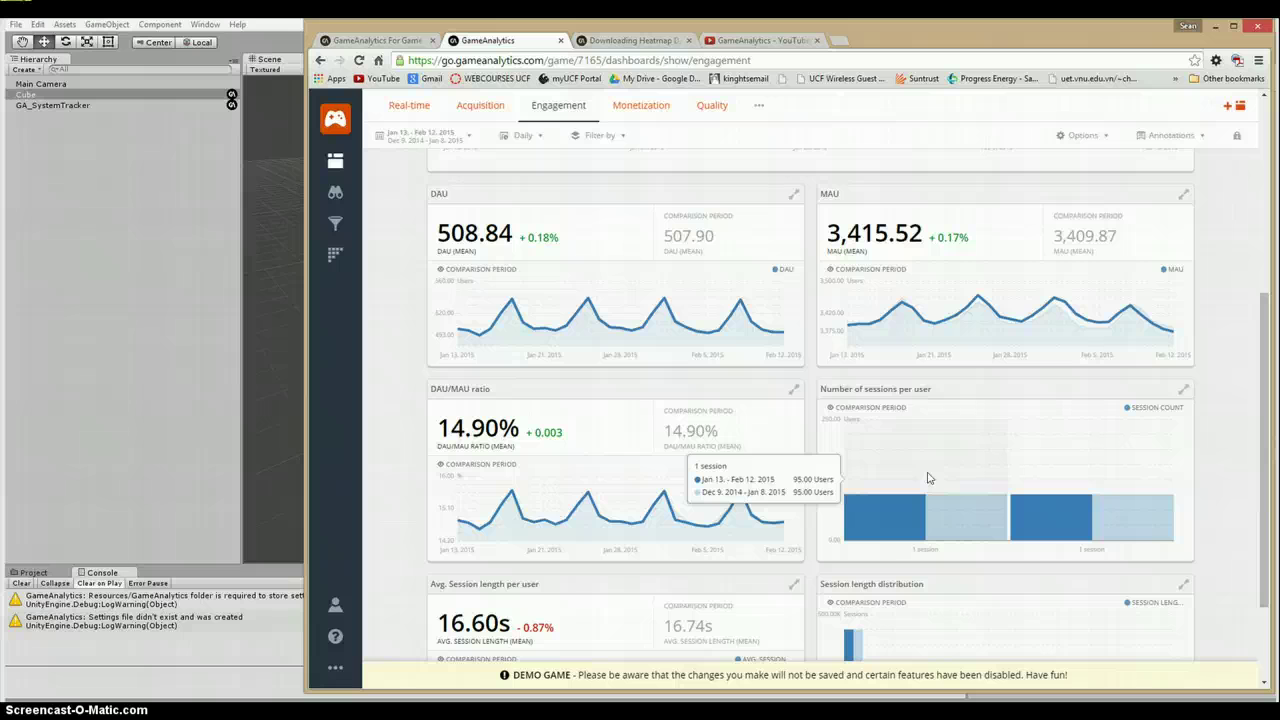
# Step: Switch the Demo game's dashboard to Quality to see error event counts and the error report
pyautogui.click(710, 108)
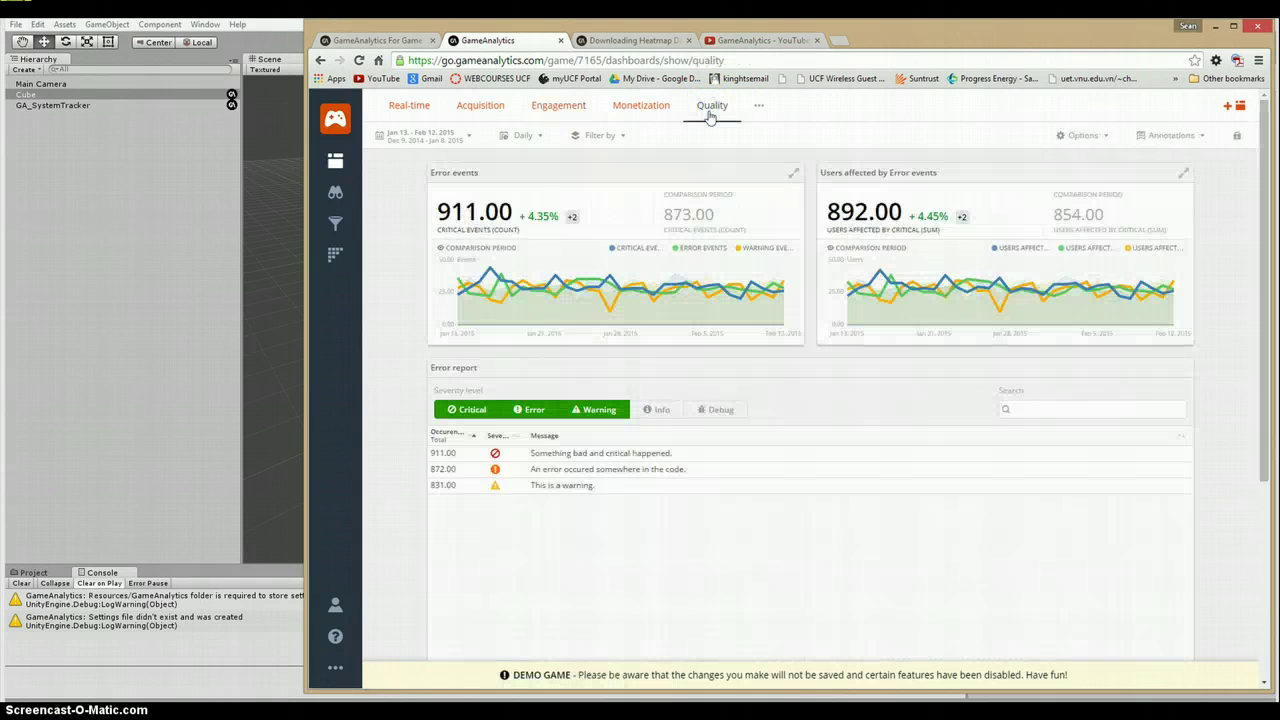
pyautogui.moveTo(651, 263)
# Step: Review the heatmap data-api URL with the game key in Notepad, then minimize Notepad to show the Cube scene
pyautogui.click(188, 573)
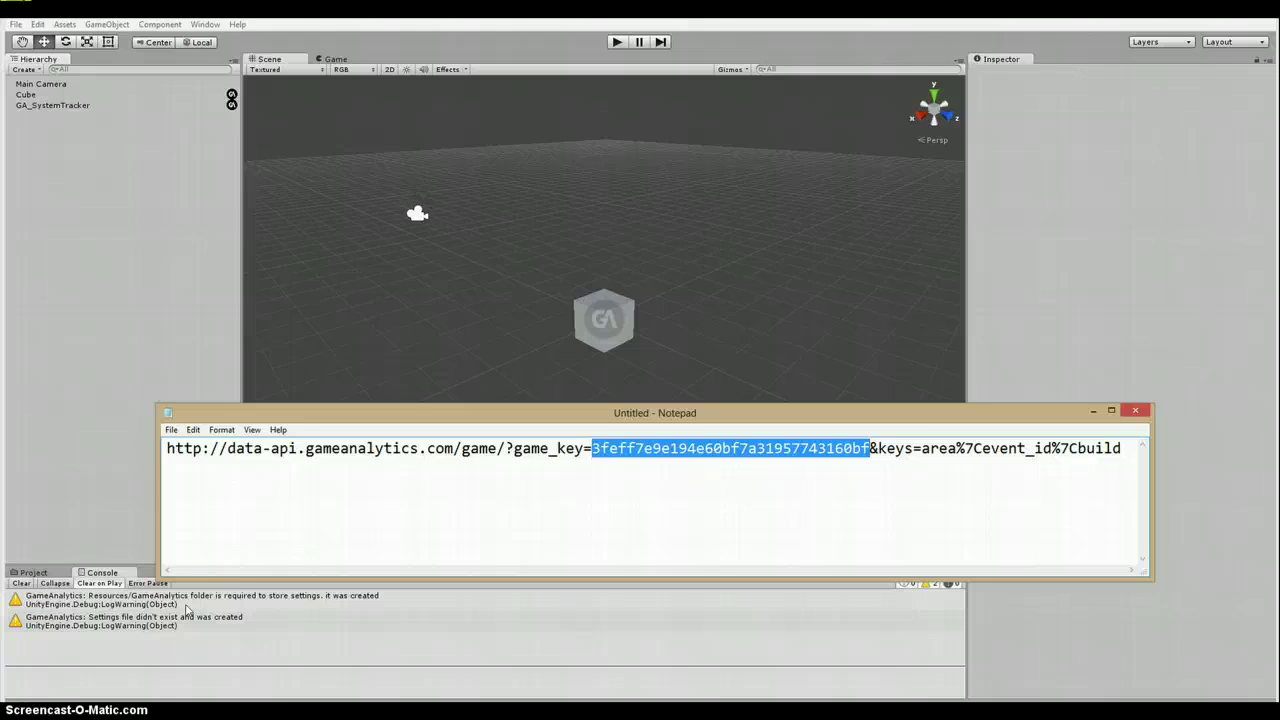
pyautogui.click(1093, 412)
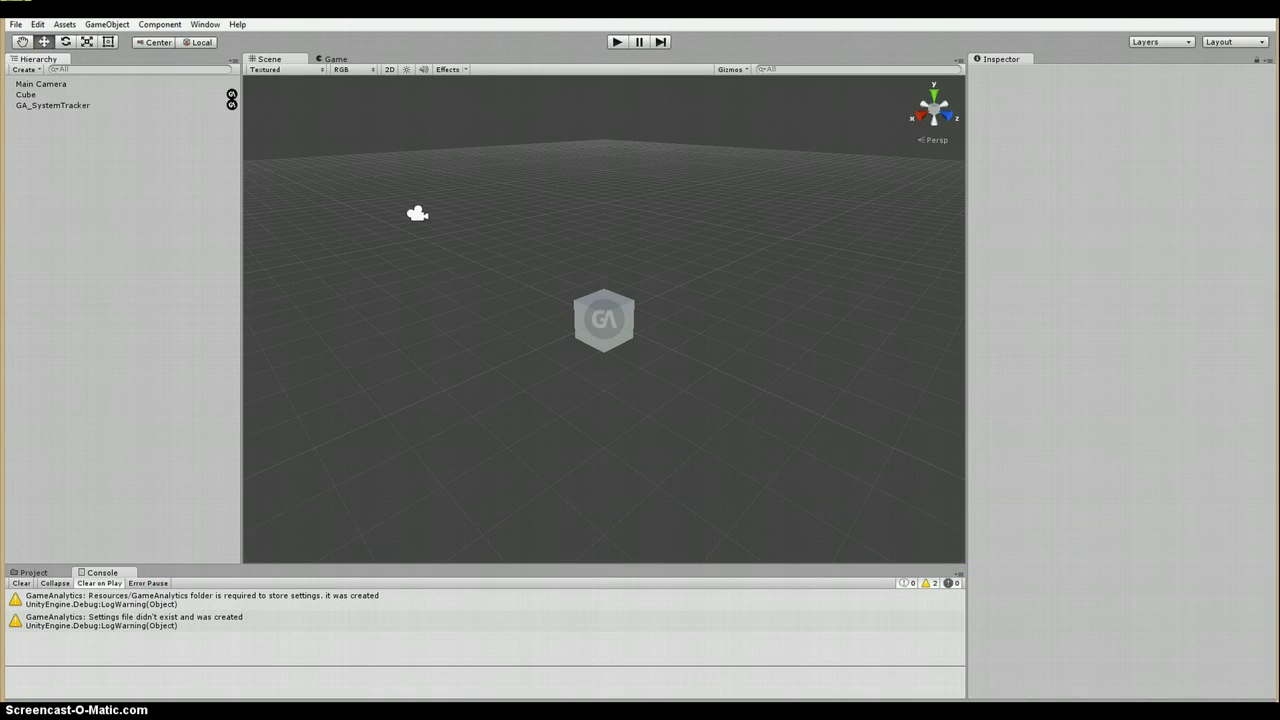
# Step: Bring the GameAnalytics YouTube channel back over Unity and scroll through its uploads, such as the Playbook parts
pyautogui.click(352, 700)
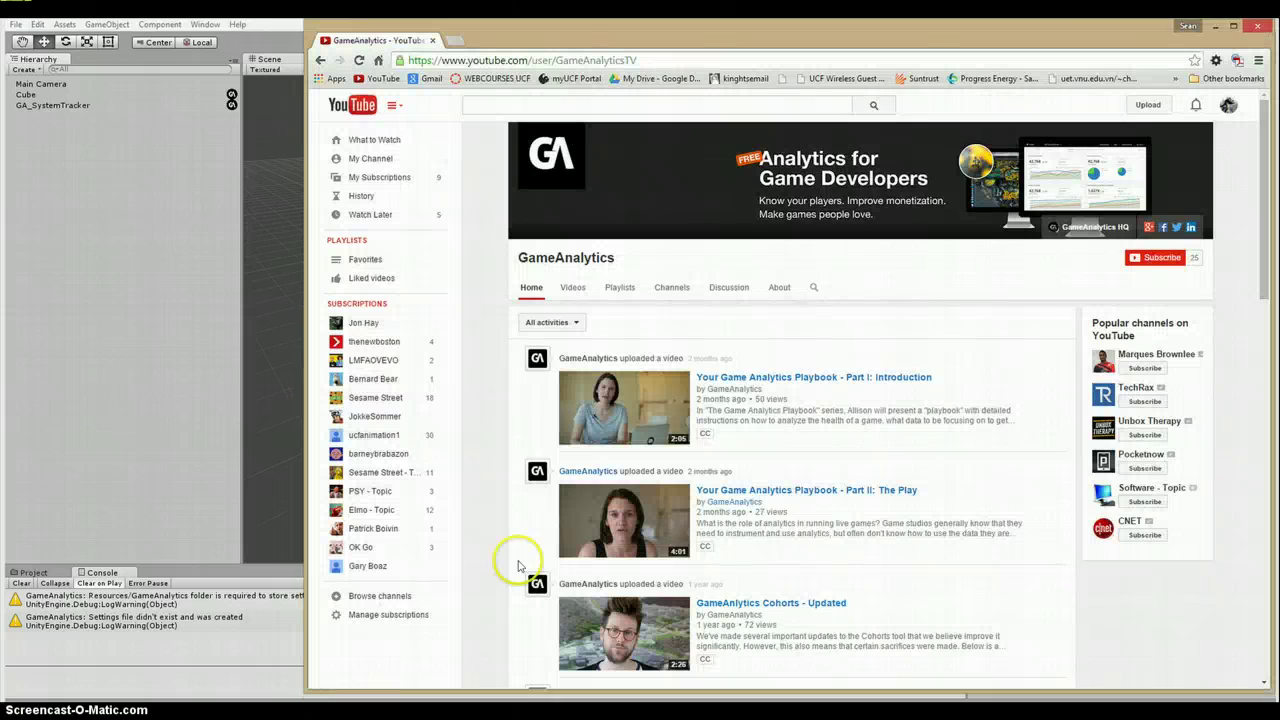
pyautogui.moveTo(1020, 34); pyautogui.dragTo(900, 36)
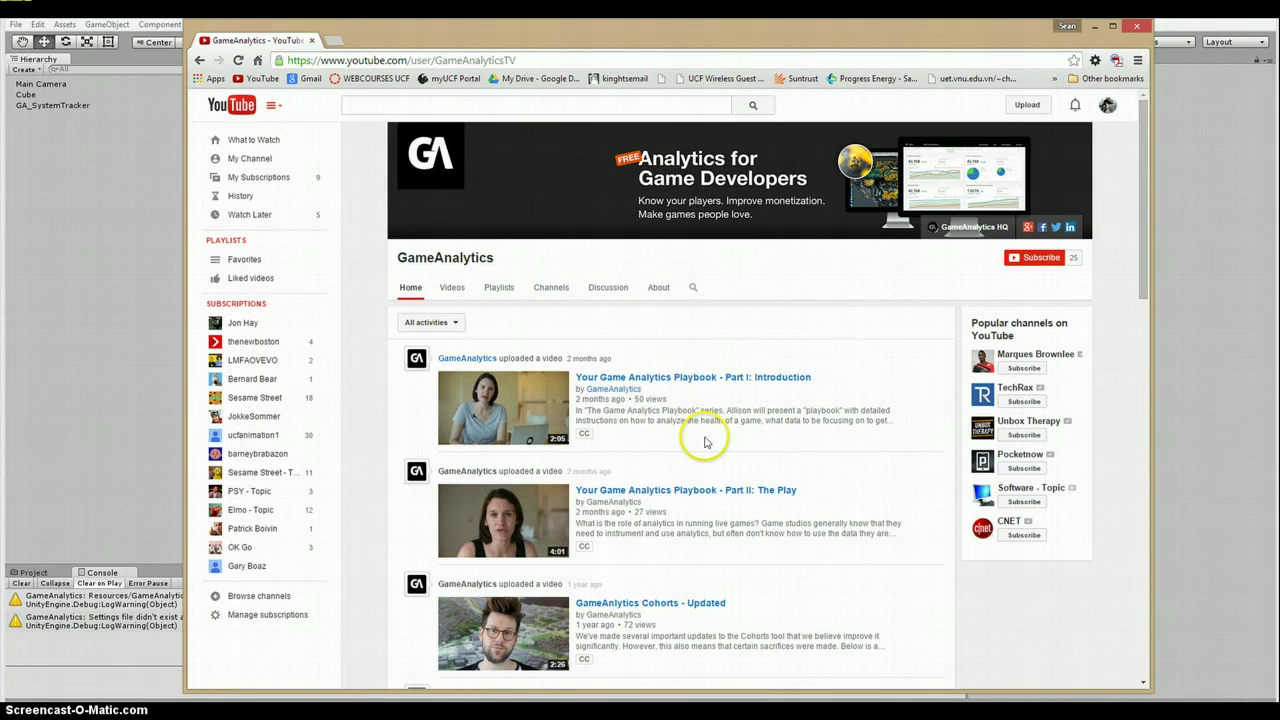
pyautogui.scroll(-1, 700, 432)
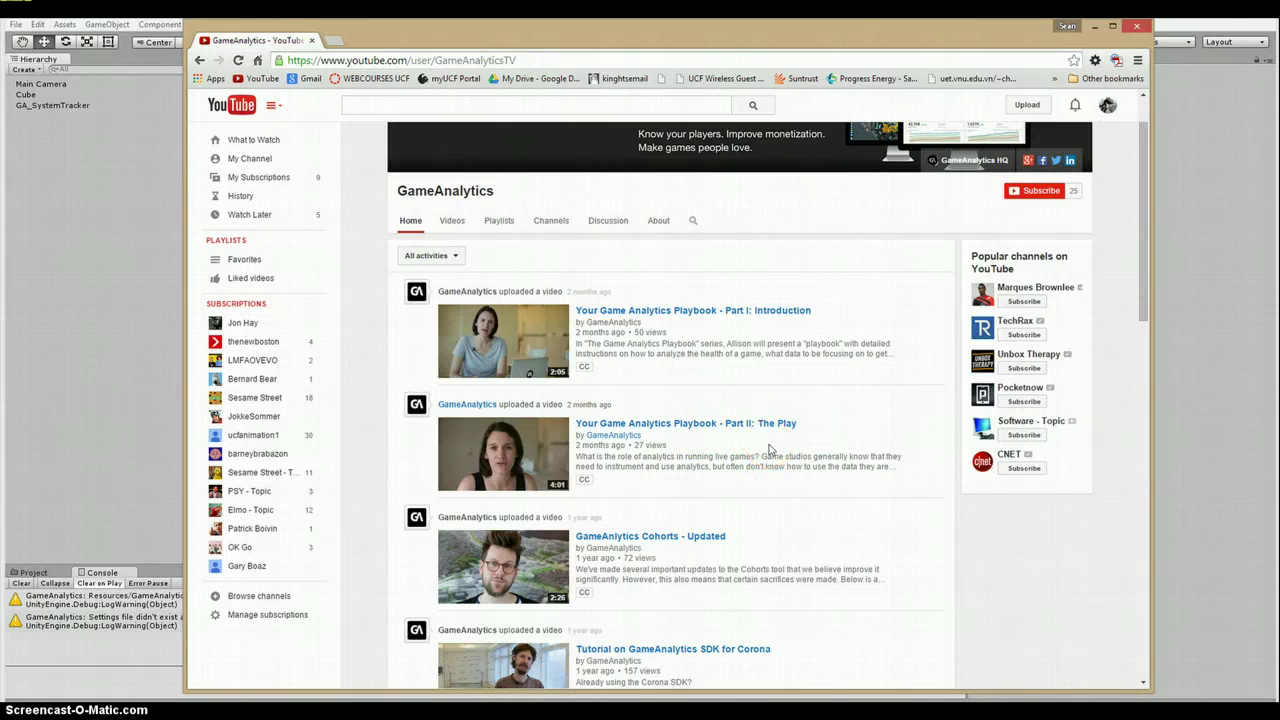
pyautogui.scroll(-5, 770, 450)
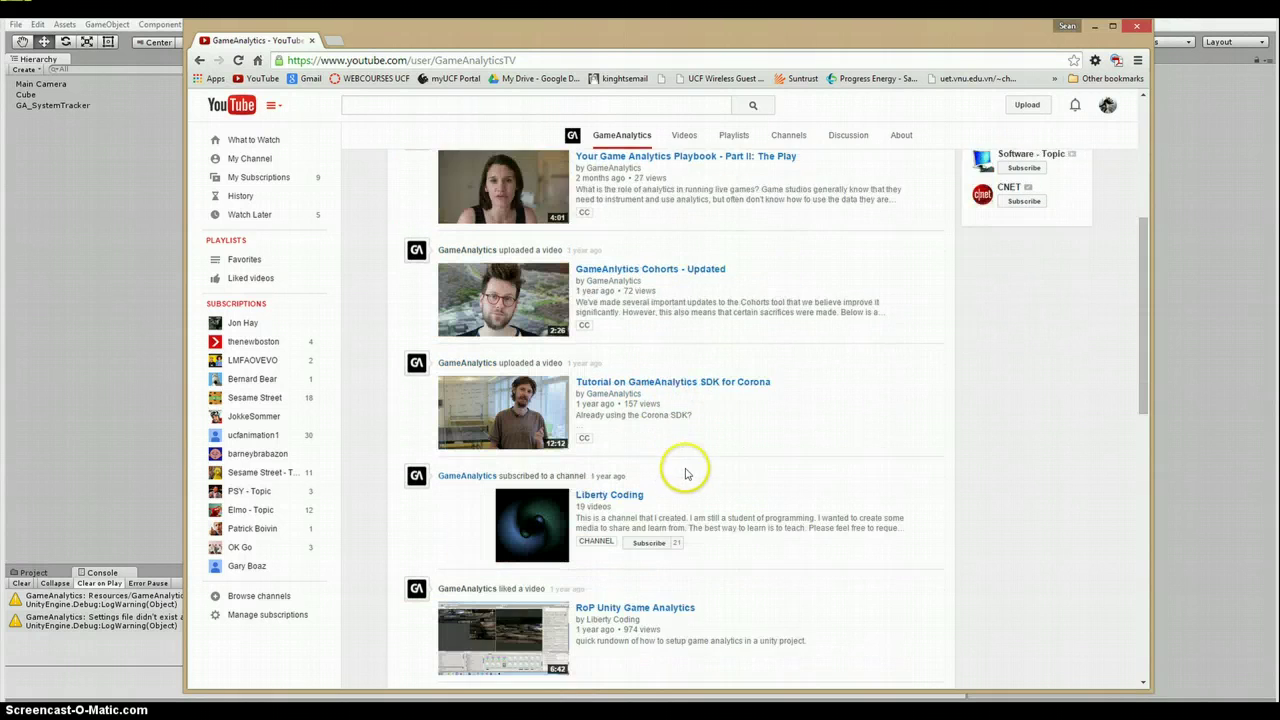
pyautogui.scroll(-1, 697, 475)
pyautogui.scroll(-2, 749, 531)
pyautogui.scroll(-1, 780, 543)
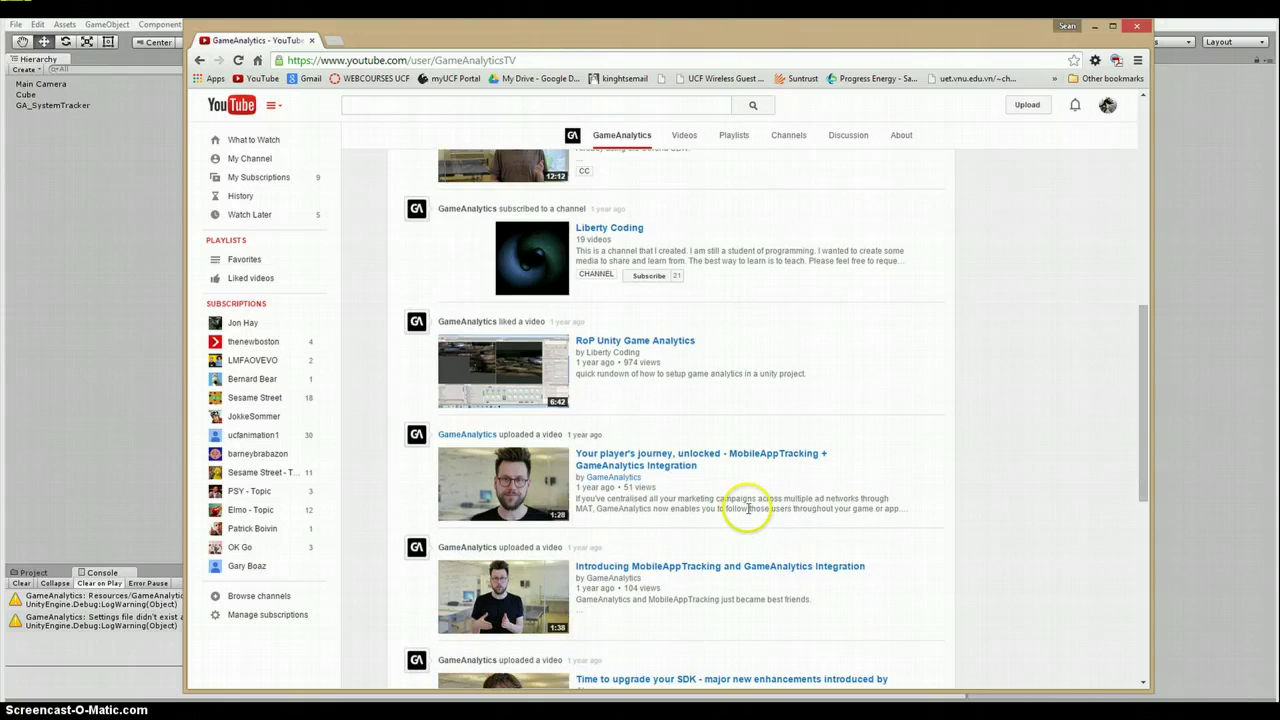
pyautogui.scroll(-7, 748, 508)
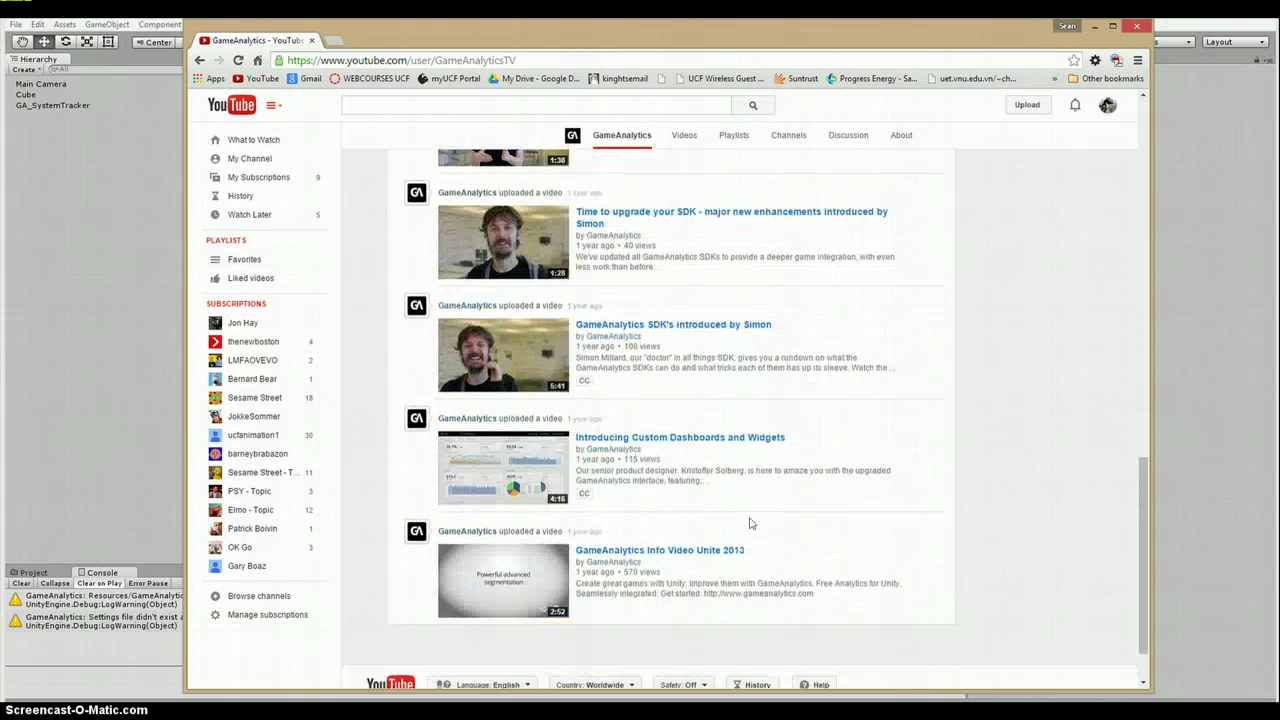
pyautogui.scroll(-1, 751, 522)
pyautogui.scroll(12, 752, 521)
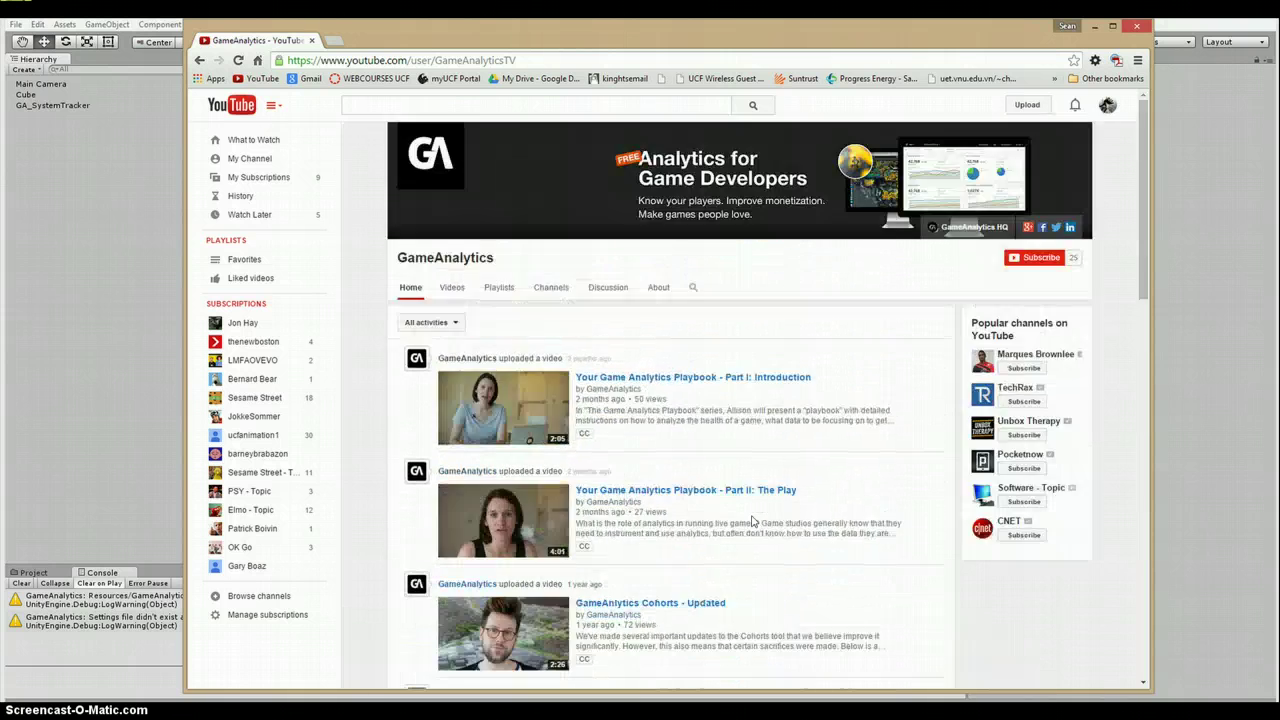